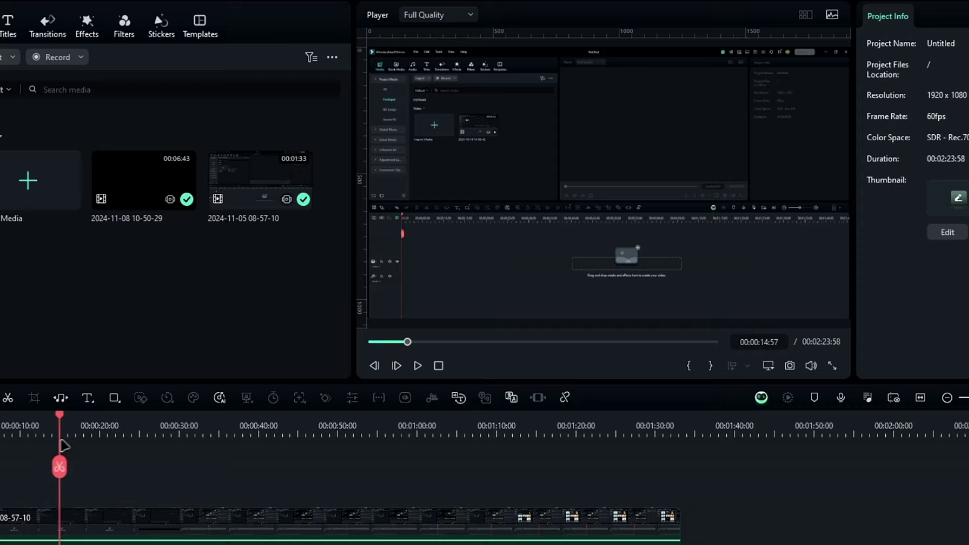
Preview the recording and try splitting the voiceover near 30, 34, 38 and 41 seconds.
left_click_drag(64, 446, 232, 394)
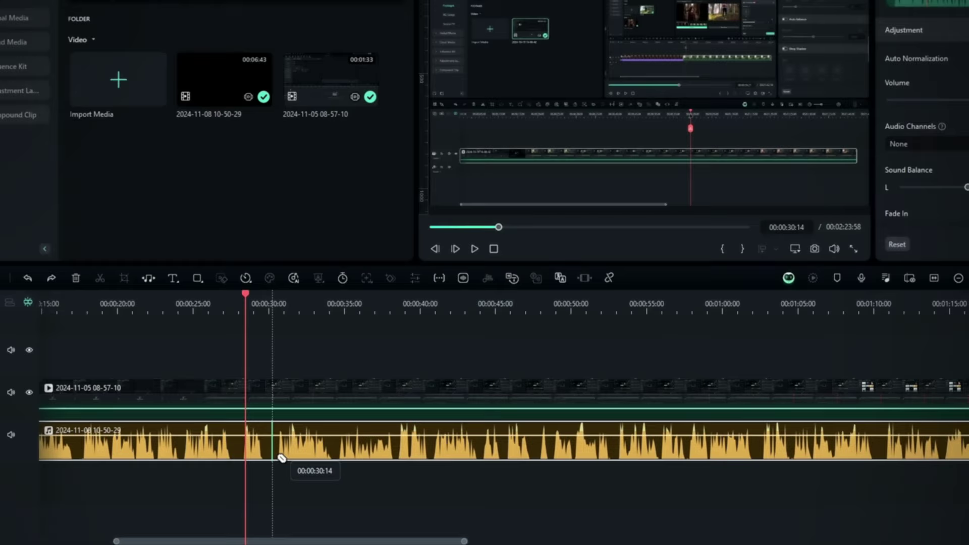
left_click(271, 442)
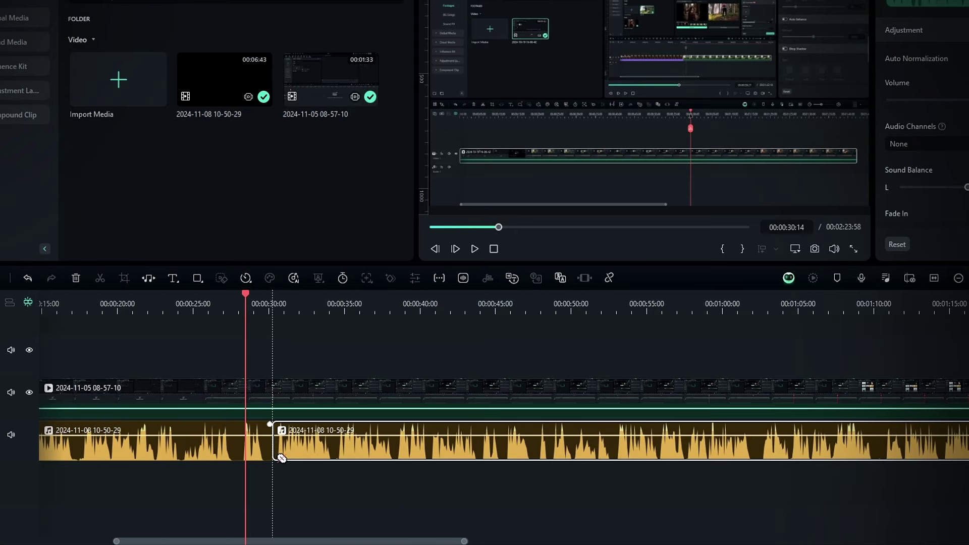
left_click(347, 460)
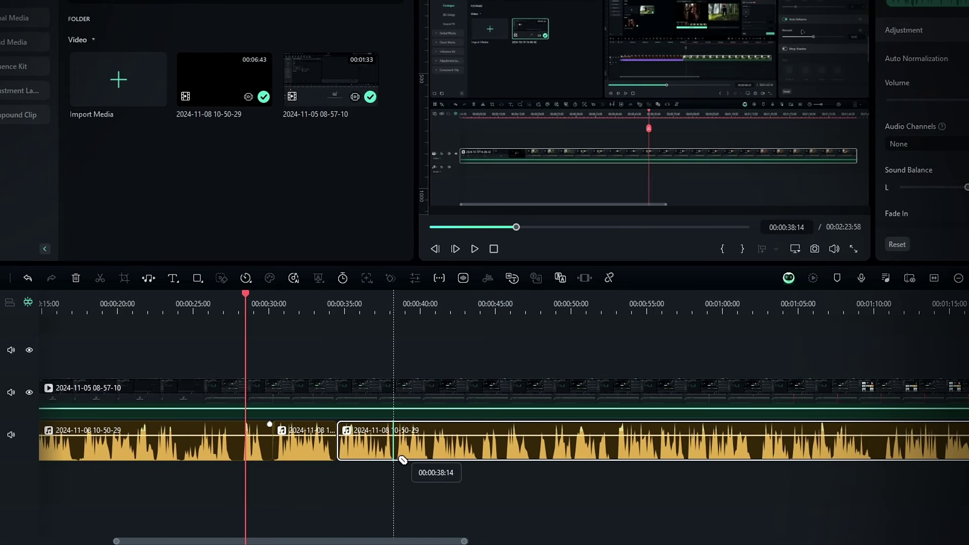
left_click(403, 458)
left_click(438, 454)
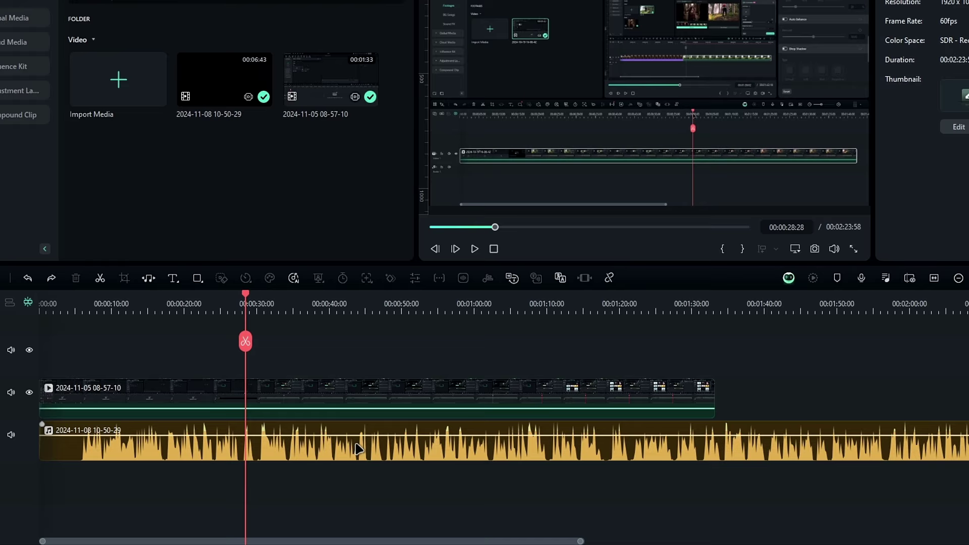
Select the whole voiceover clip and bring up its Smart Edit options for Silence Detection.
left_click(356, 448)
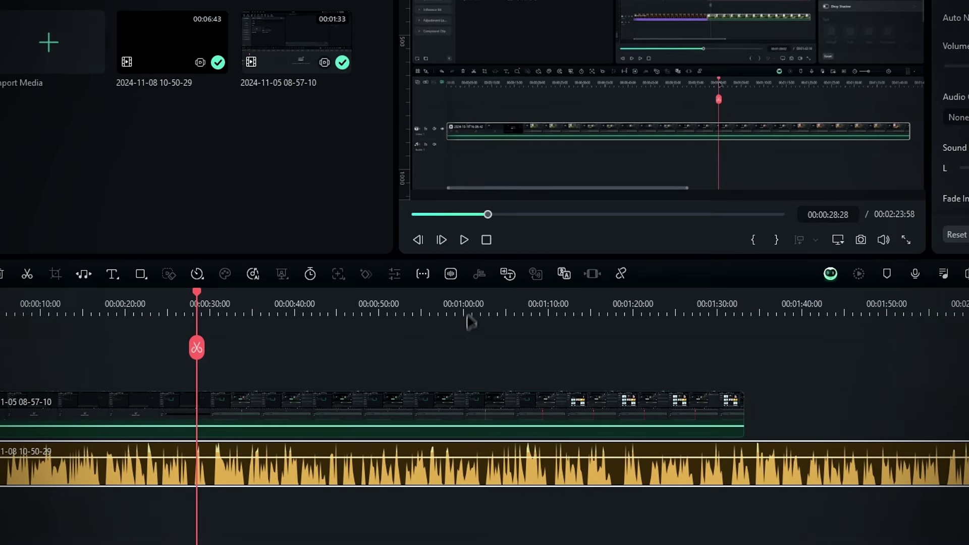
left_click(452, 274)
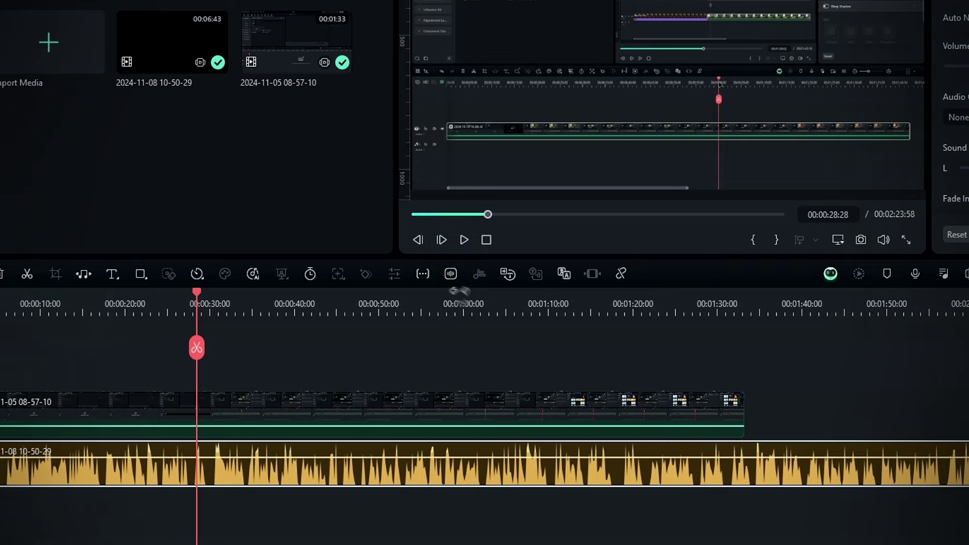
right_click(392, 479)
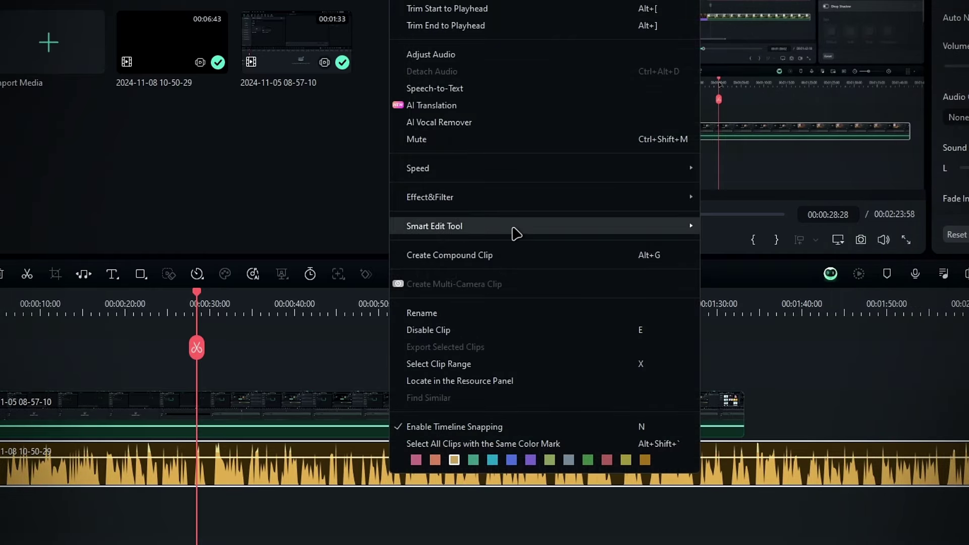
Run Silence Detection on the voiceover, review the red silent sections, and replace it with the cut clips.
mouse_move(527, 233)
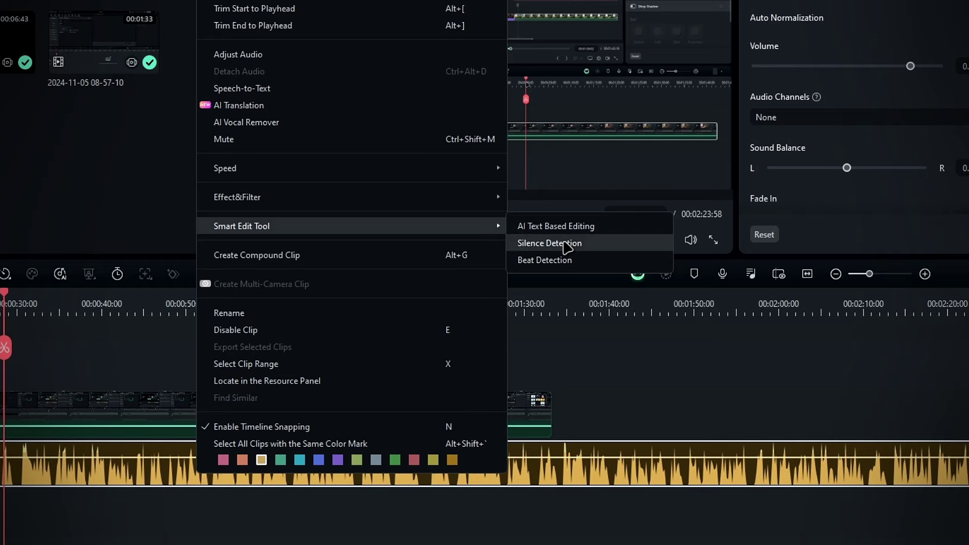
left_click(563, 244)
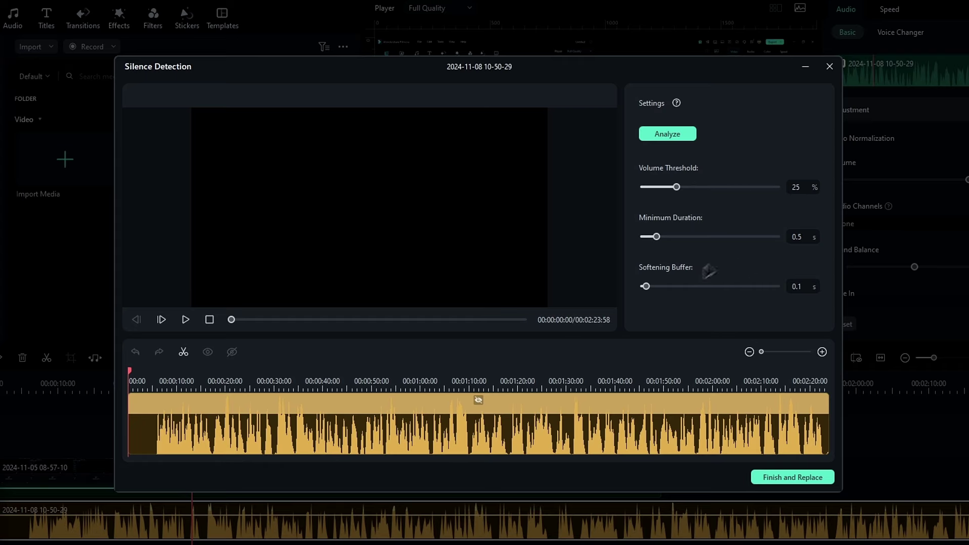
left_click(672, 134)
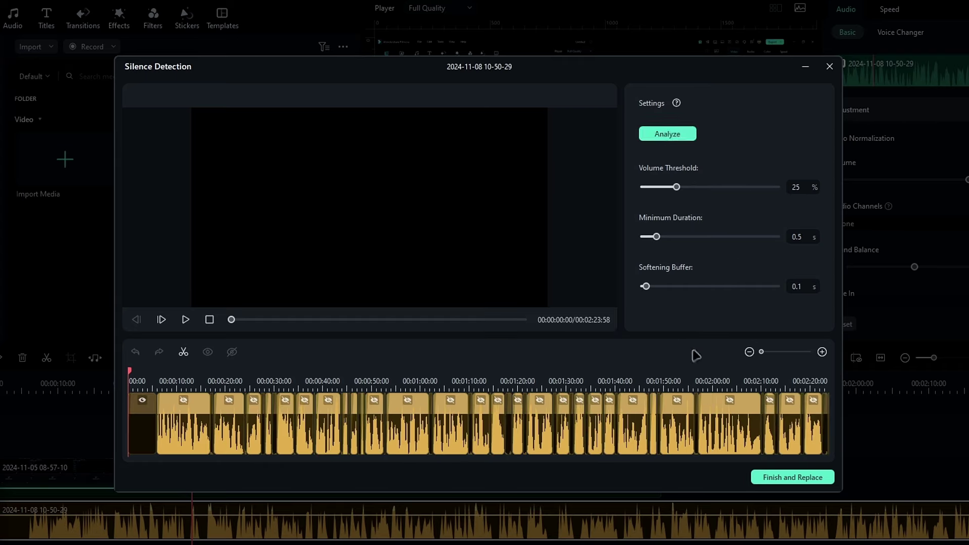
left_click(821, 351)
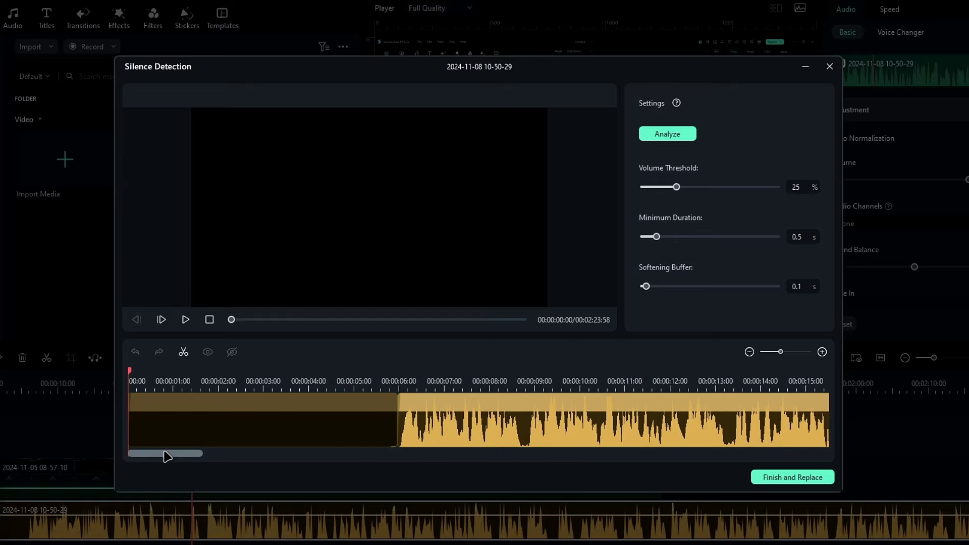
left_click_drag(162, 454, 240, 456)
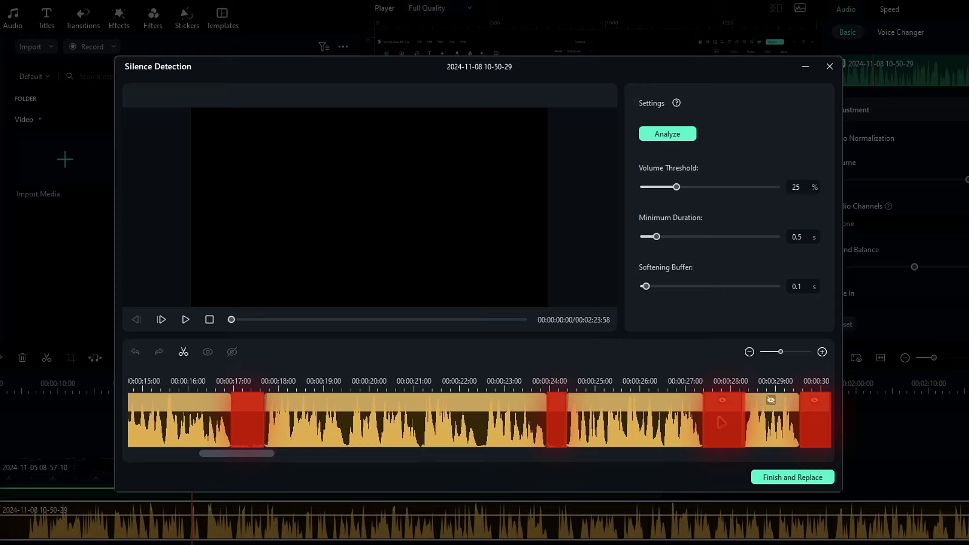
left_click(814, 483)
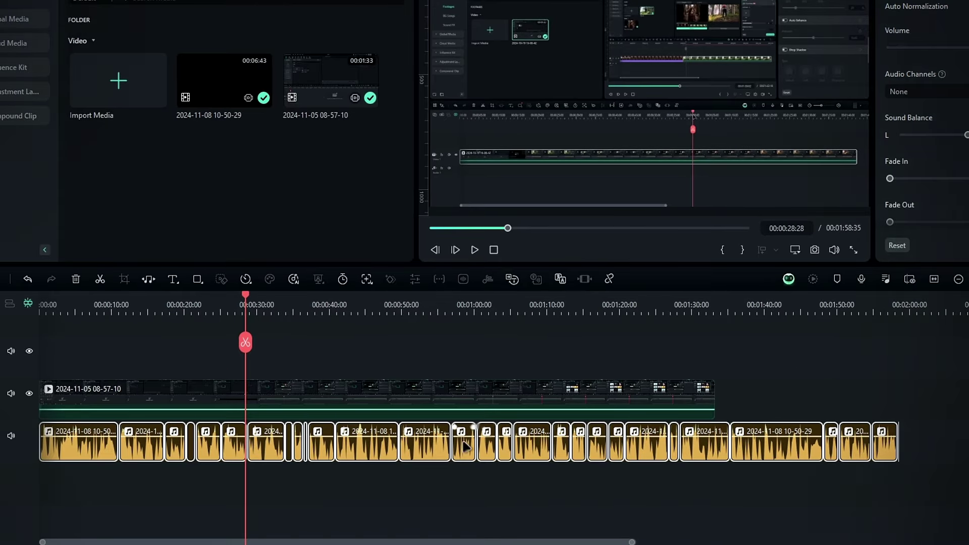
Slide the split voiceover clips left so they sit end to end under the screen recording.
scroll(478, 404, "up", 5)
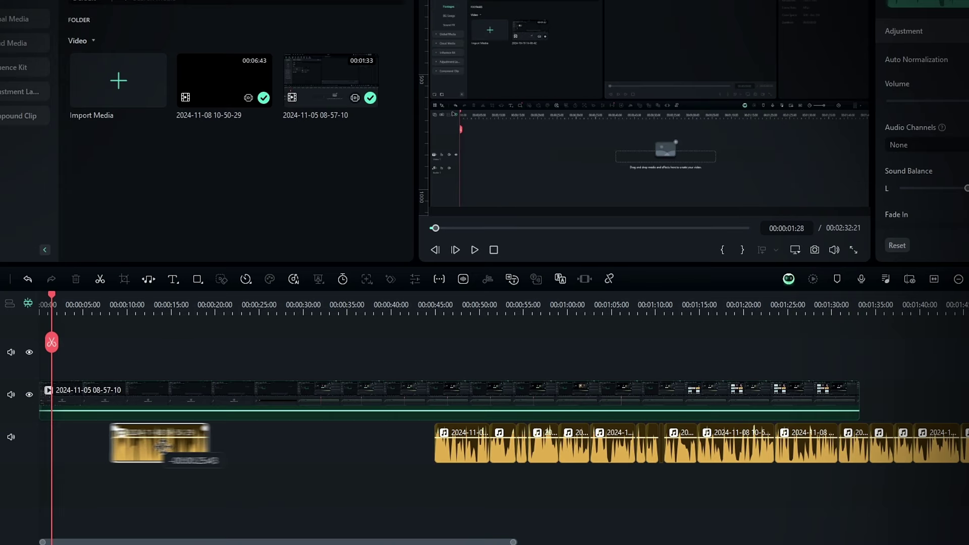
left_click_drag(191, 447, 134, 447)
left_click_drag(462, 445, 182, 447)
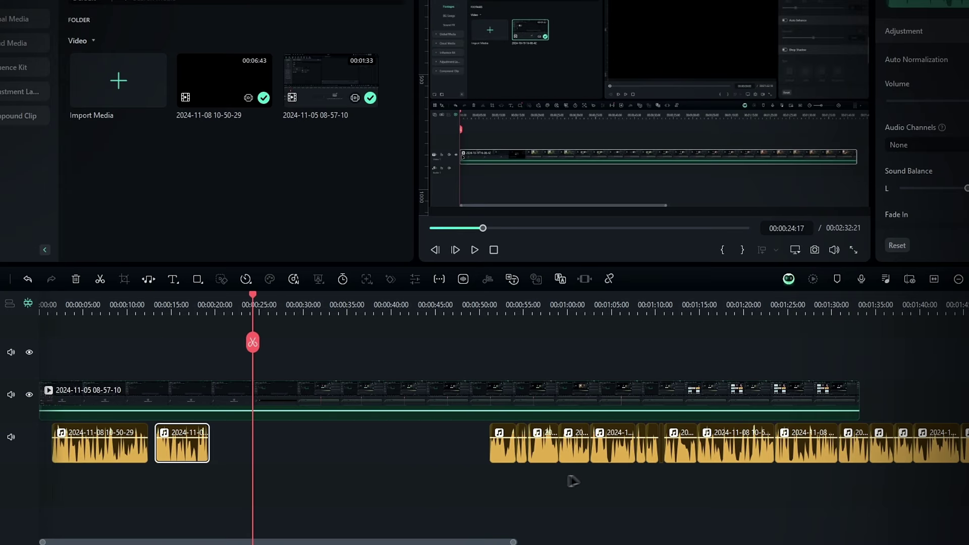
left_click_drag(502, 444, 284, 444)
left_click(324, 354)
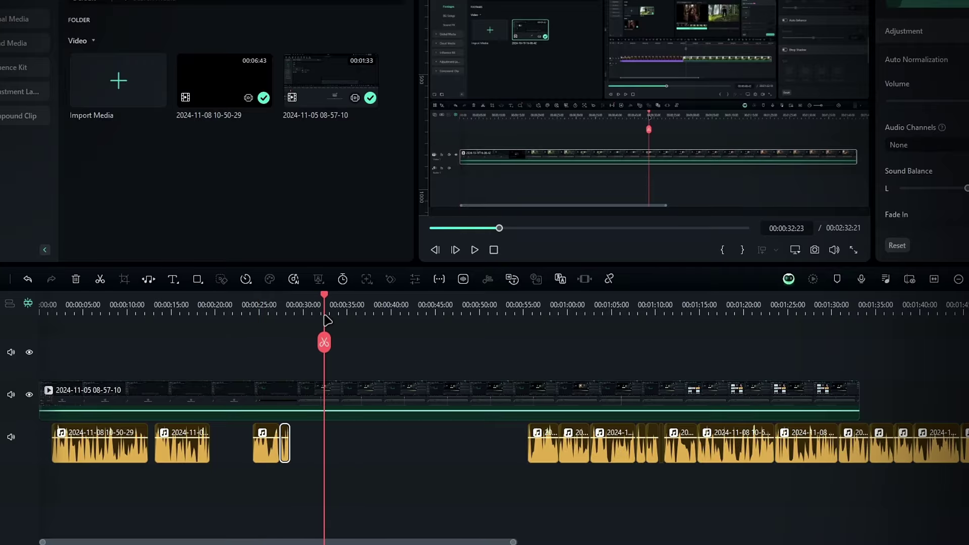
left_click_drag(542, 445, 339, 444)
left_click(371, 329)
left_click_drag(574, 444, 386, 444)
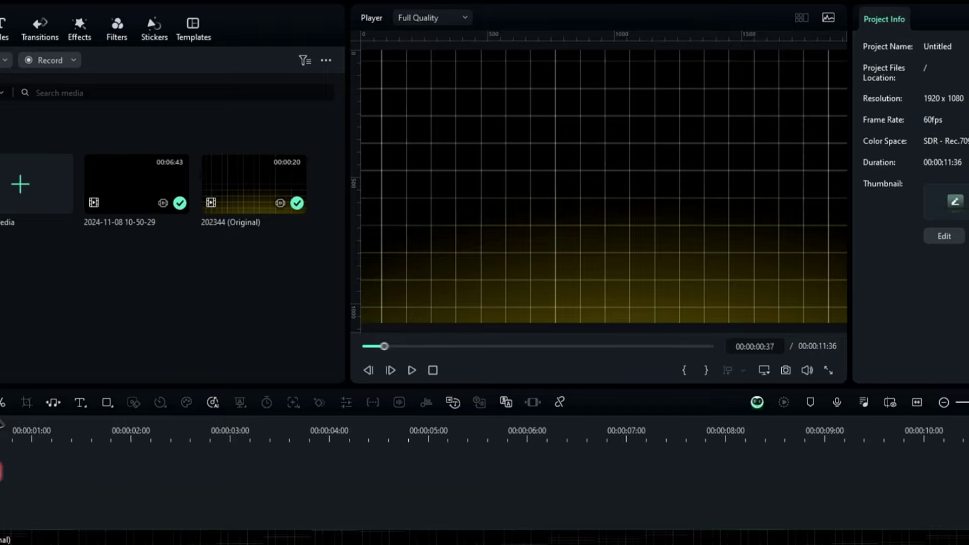
Scrub the first four seconds to check sync, then box-select all voiceover clips on the audio track.
left_click_drag(11, 415, 162, 414)
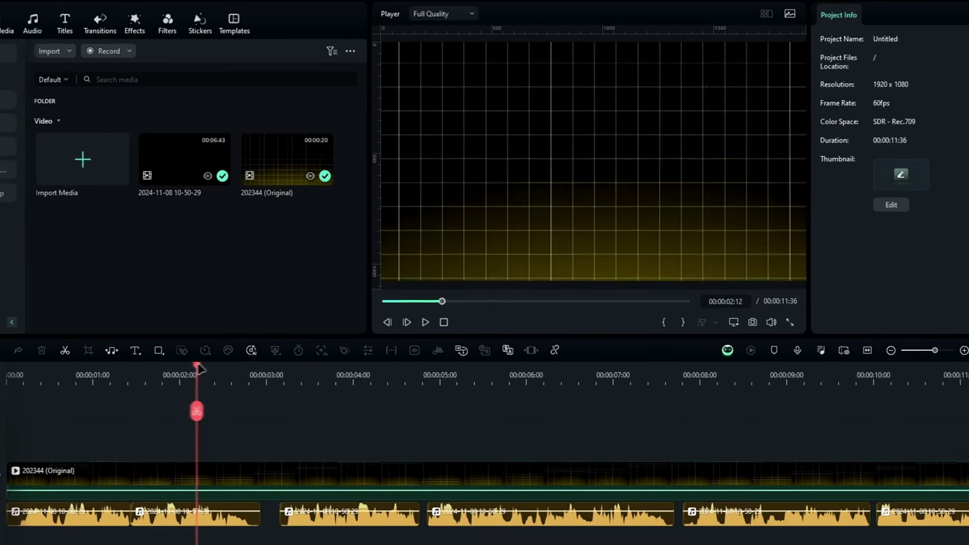
left_click_drag(199, 368, 361, 375)
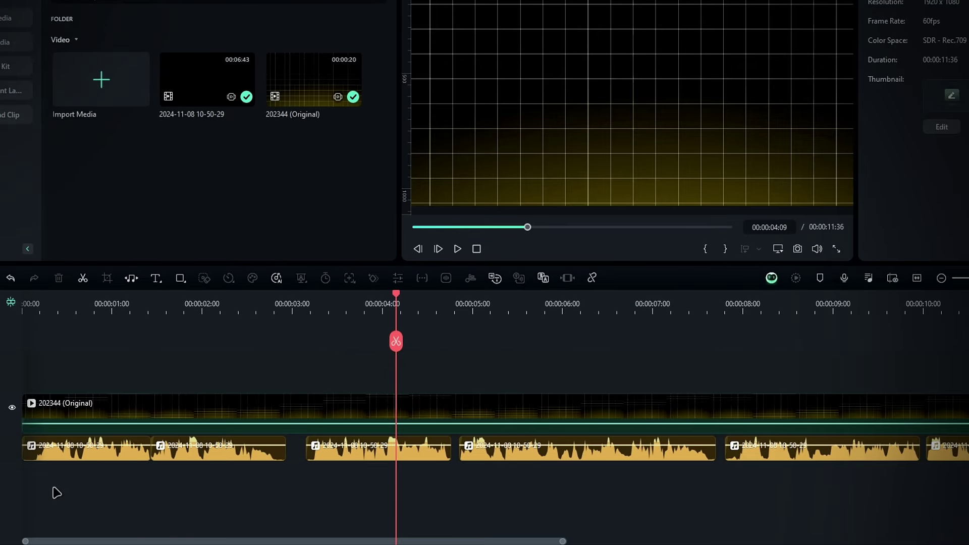
left_click_drag(57, 493, 926, 434)
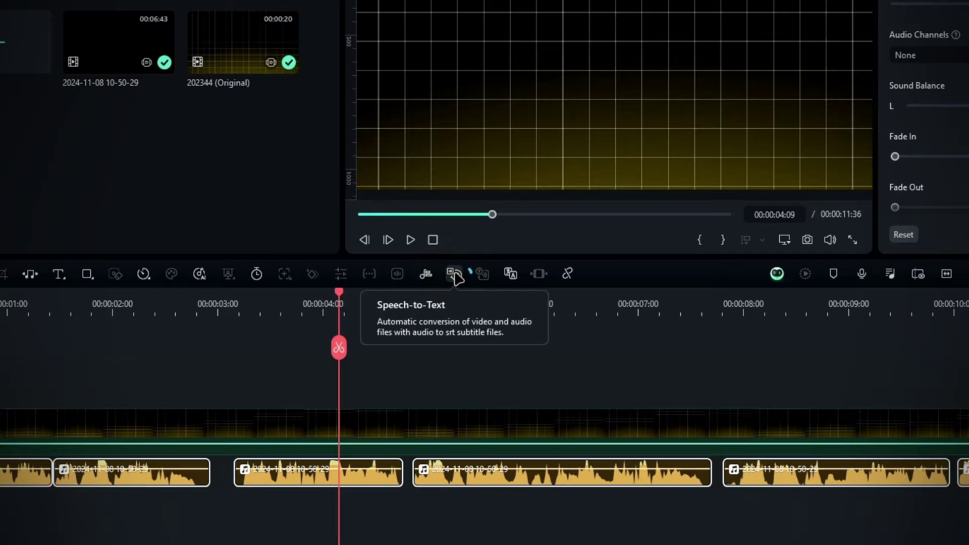
Run Speech-to-Text as Titles with automatic active words enabled on the selected voiceover clips.
left_click(454, 274)
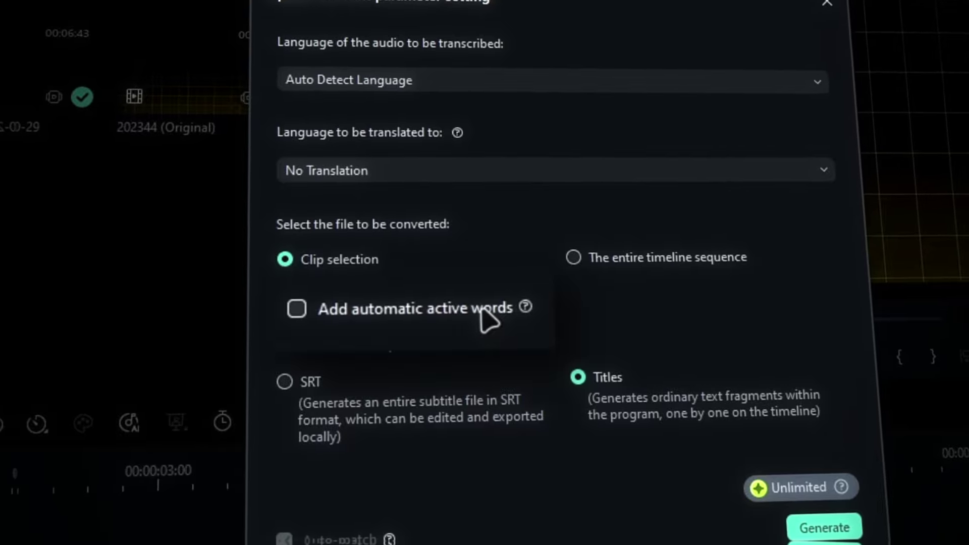
left_click(419, 300)
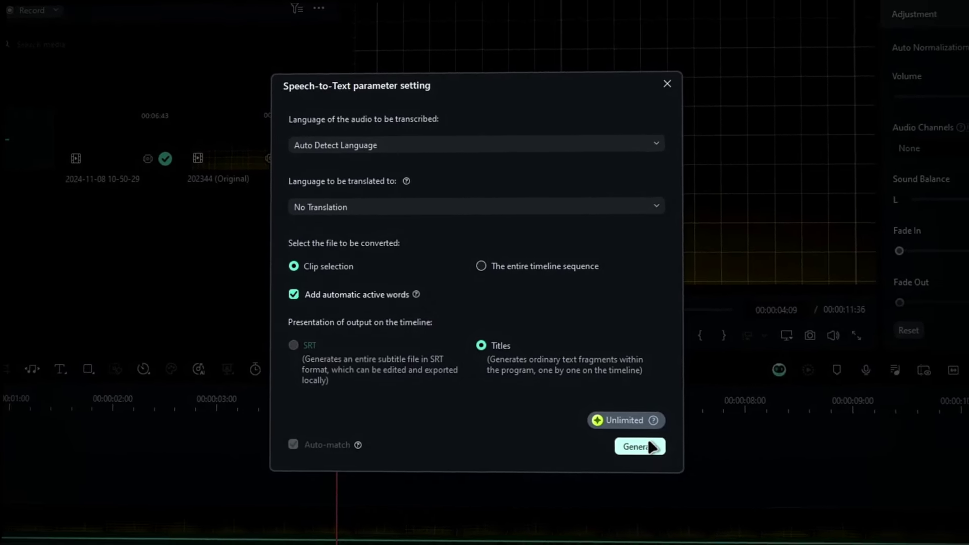
left_click(648, 447)
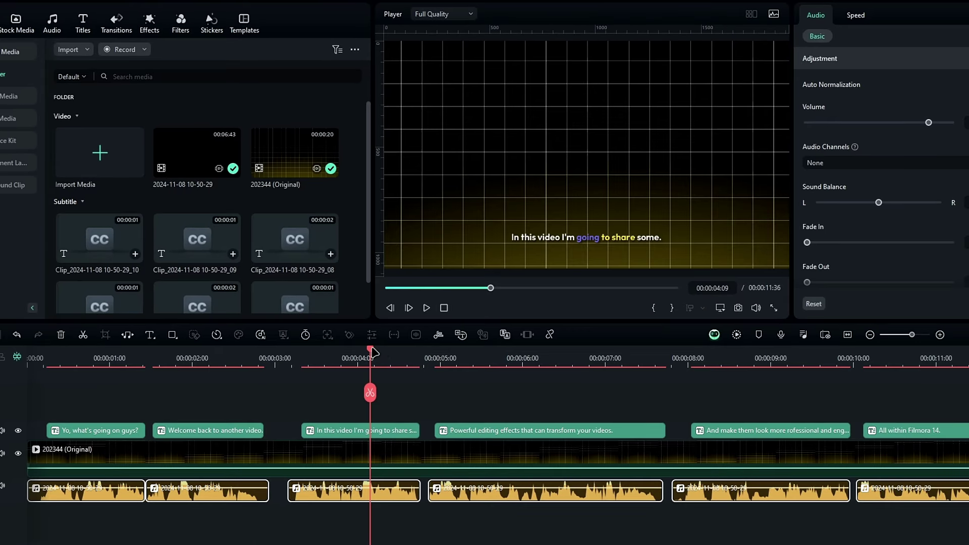
Select all subtitle clips and apply the pink and teal 'Your Text Here' template from Text > Templates.
left_click_drag(374, 351, 771, 394)
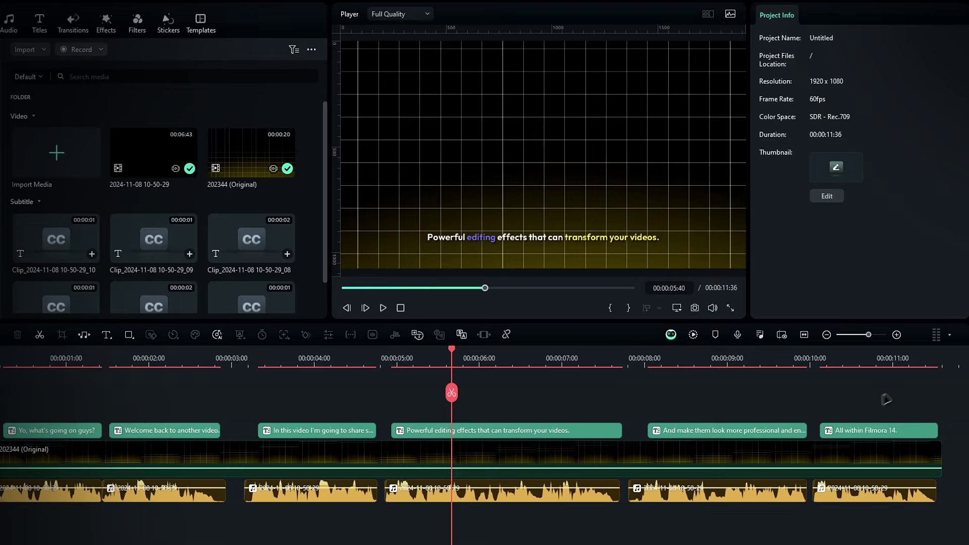
left_click_drag(887, 398, 59, 435)
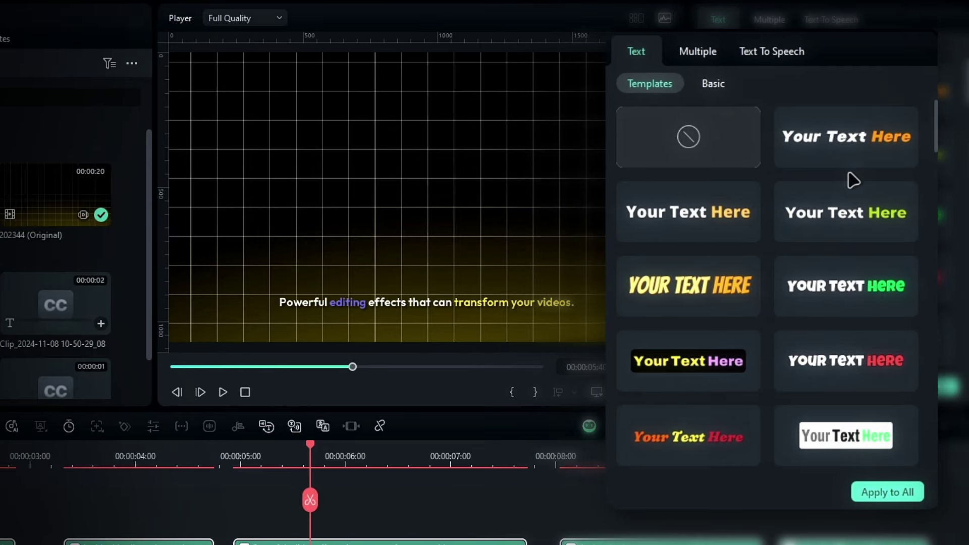
scroll(853, 182, "down", 10)
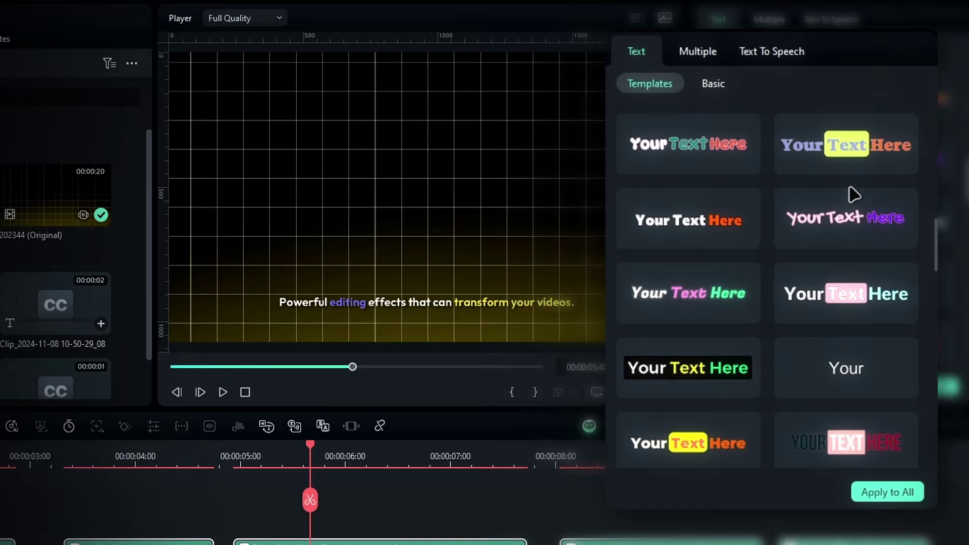
scroll(853, 194, "down", 10)
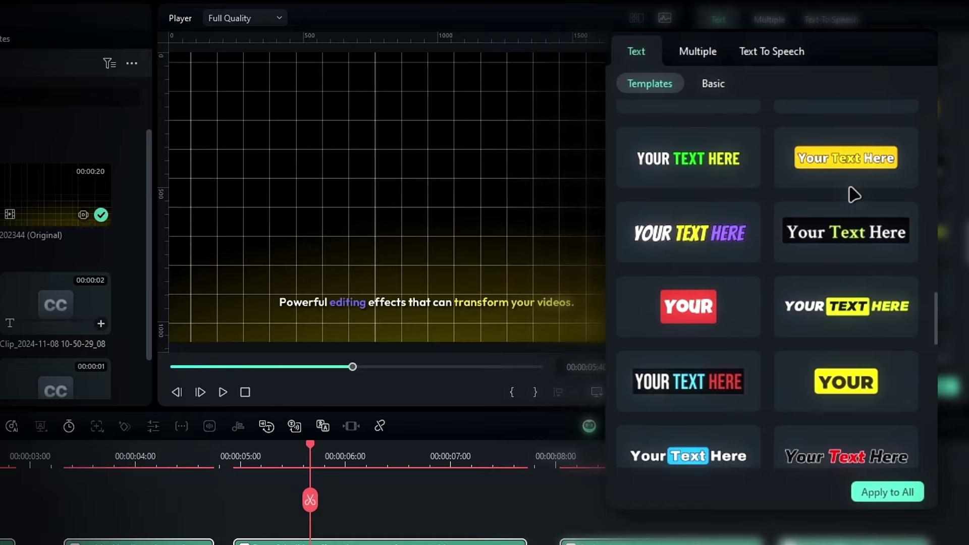
scroll(853, 194, "down", 10)
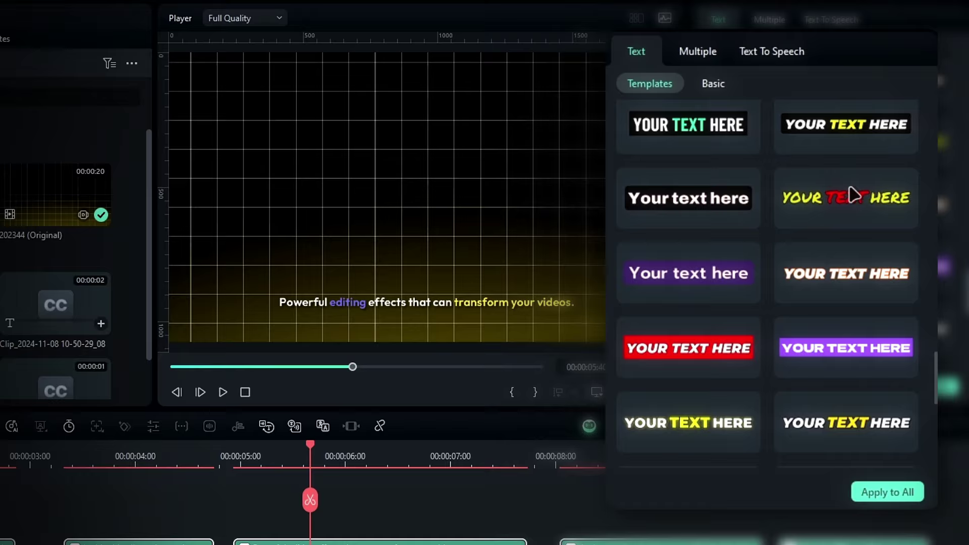
scroll(853, 194, "down", 5)
left_click(878, 376)
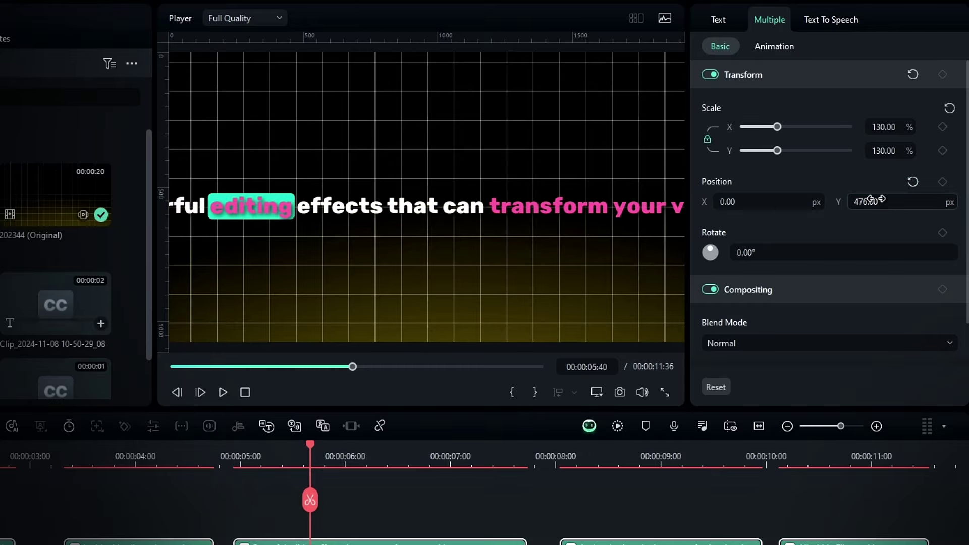
Edit the caption text to remove the trailing period after 'videos'.
left_click(407, 228)
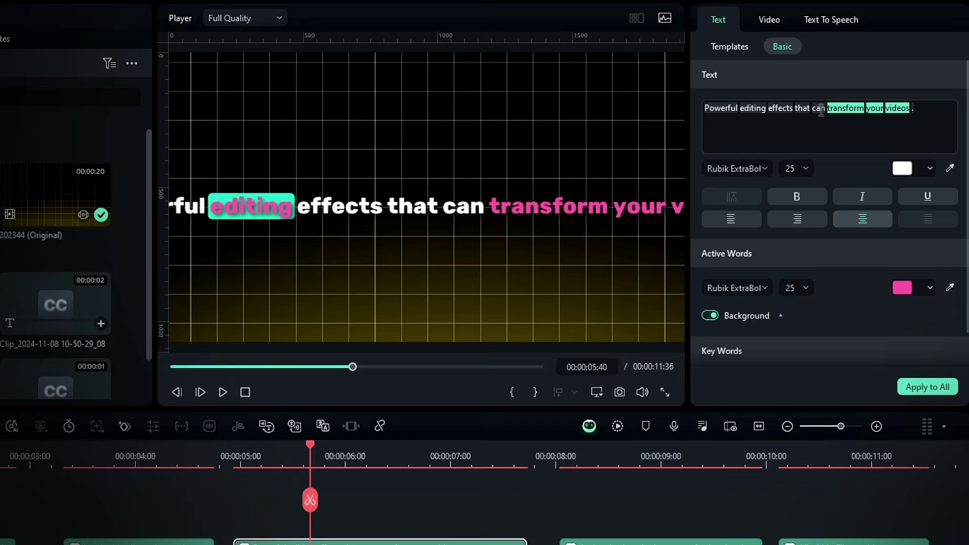
left_click(818, 129)
key("BackSpace")
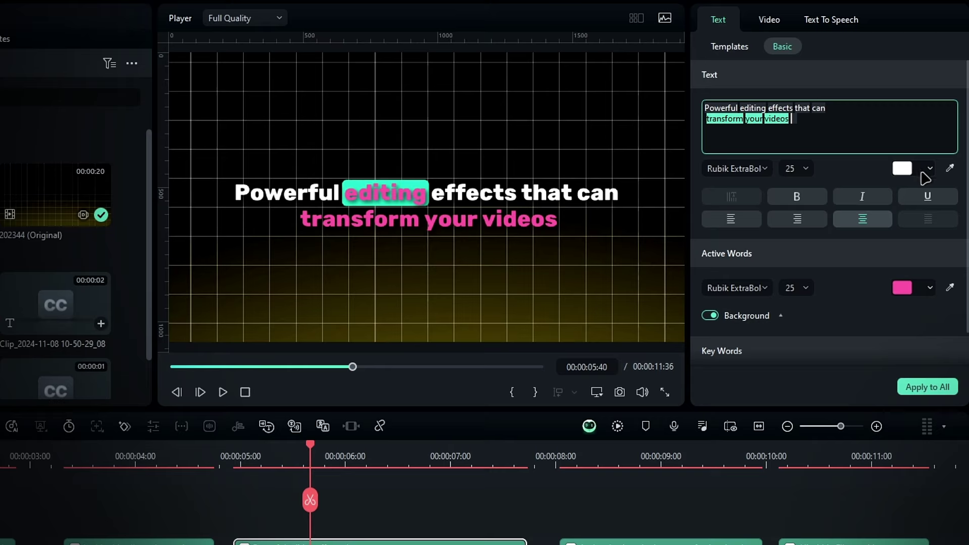
scroll(925, 178, "down", 1)
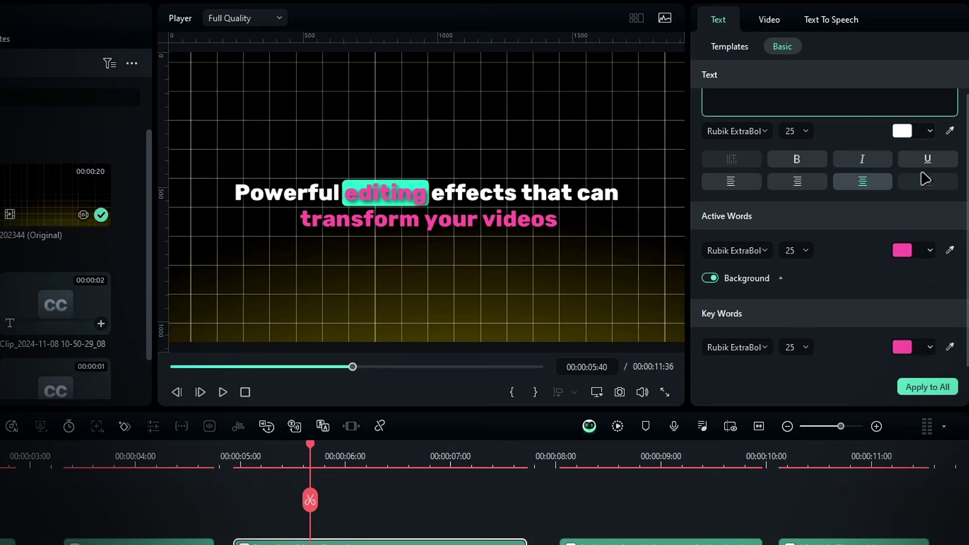
Make the active word mint green with an orange background box.
left_click(899, 251)
left_click(925, 287)
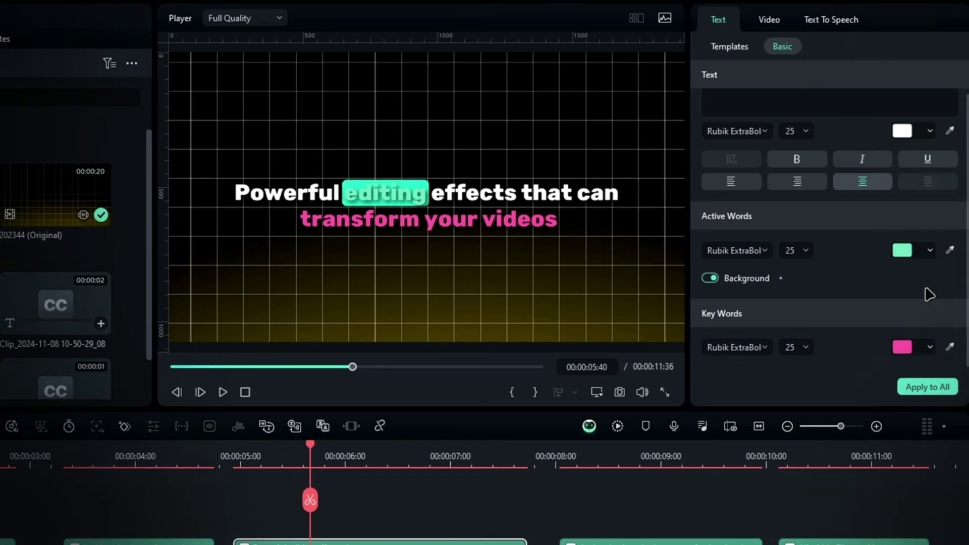
left_click(754, 284)
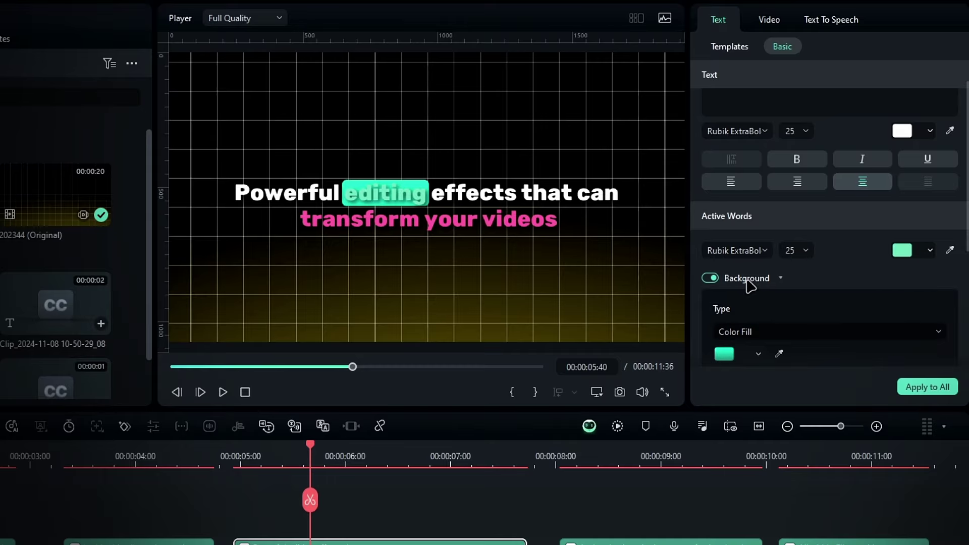
scroll(775, 284, "down", 3)
left_click(758, 230)
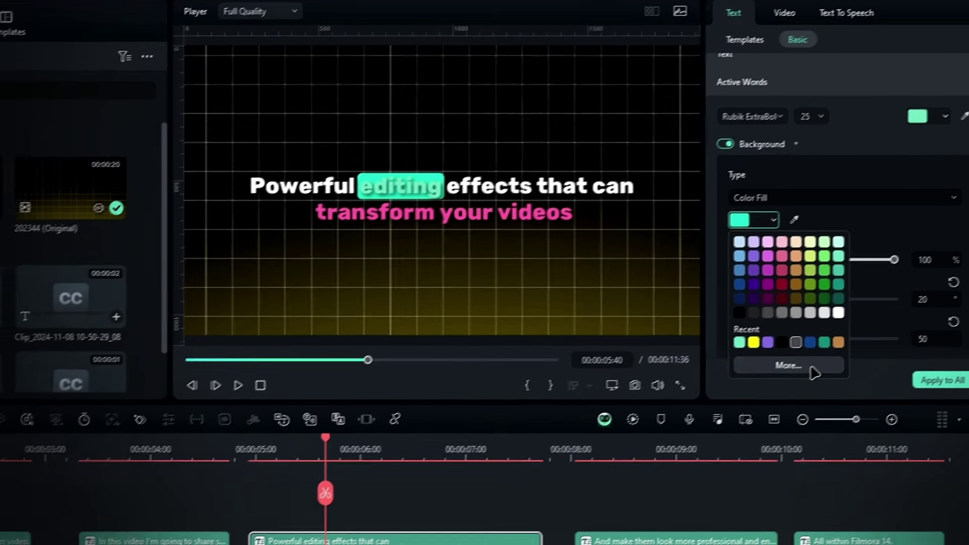
left_click(808, 372)
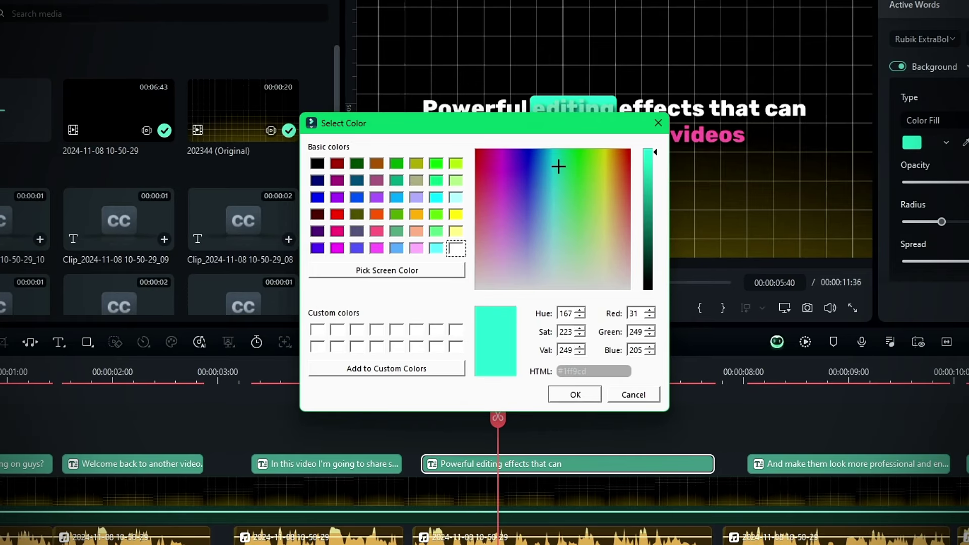
left_click(417, 216)
left_click(578, 397)
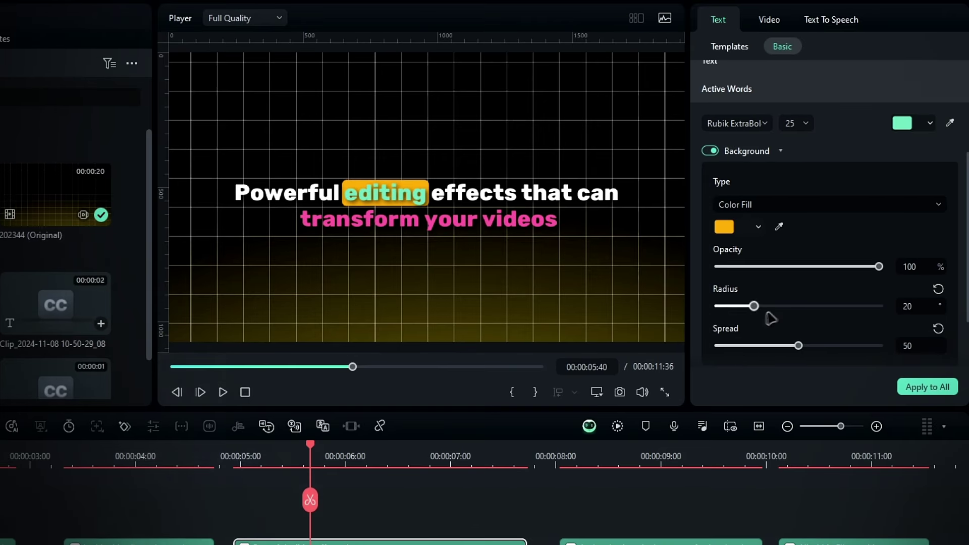
scroll(837, 266, "down", 3)
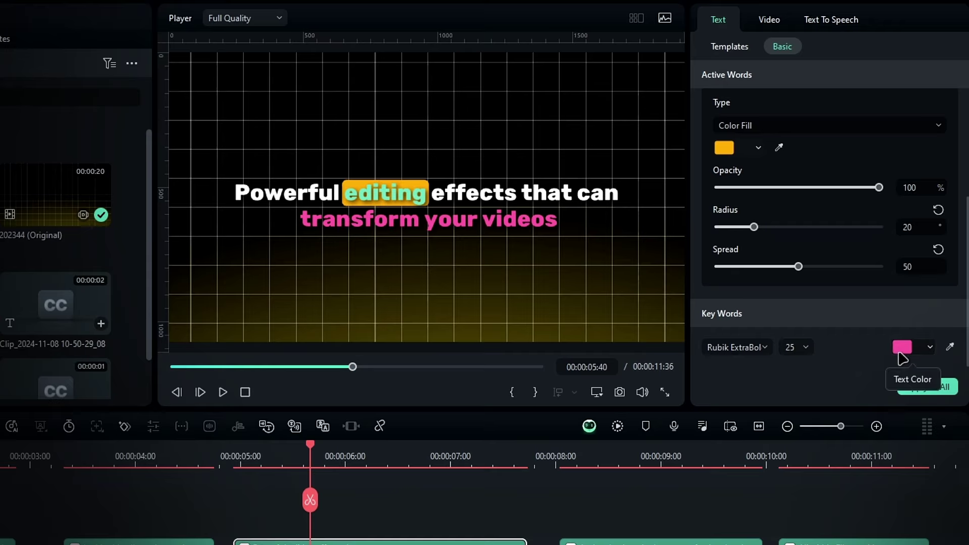
In the caption text, turn off emphasis on 'transform your videos' and merge it into one active word.
scroll(902, 358, "up", 5)
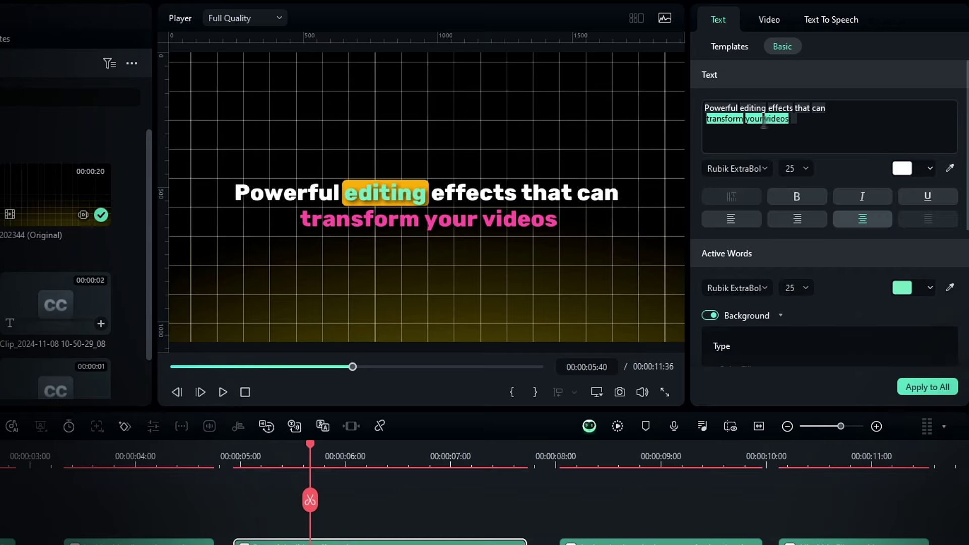
left_click(790, 122)
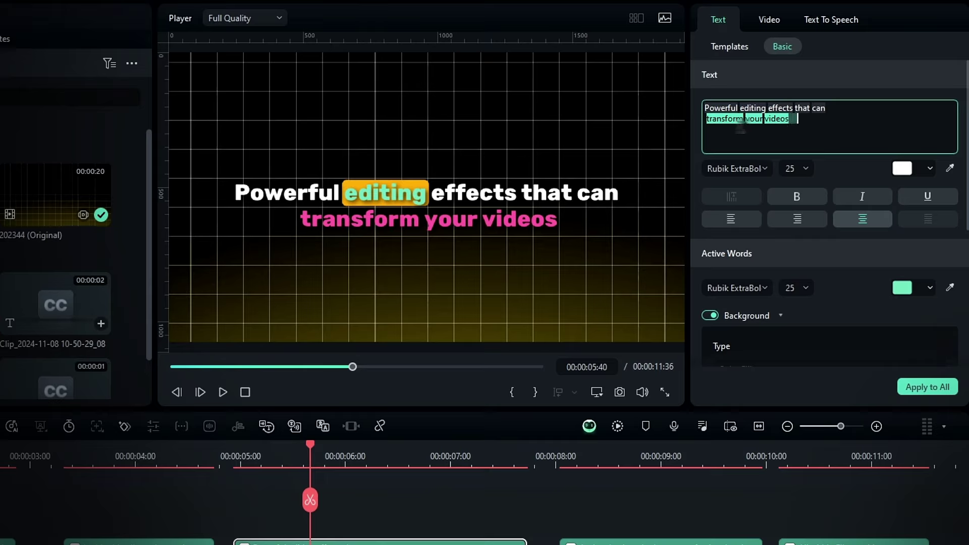
left_click_drag(687, 127, 687, 126)
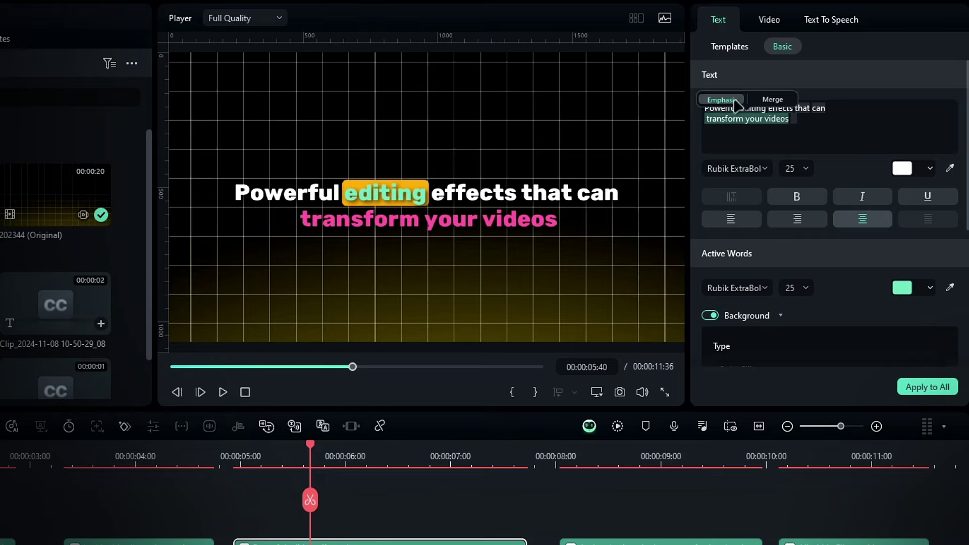
left_click(732, 101)
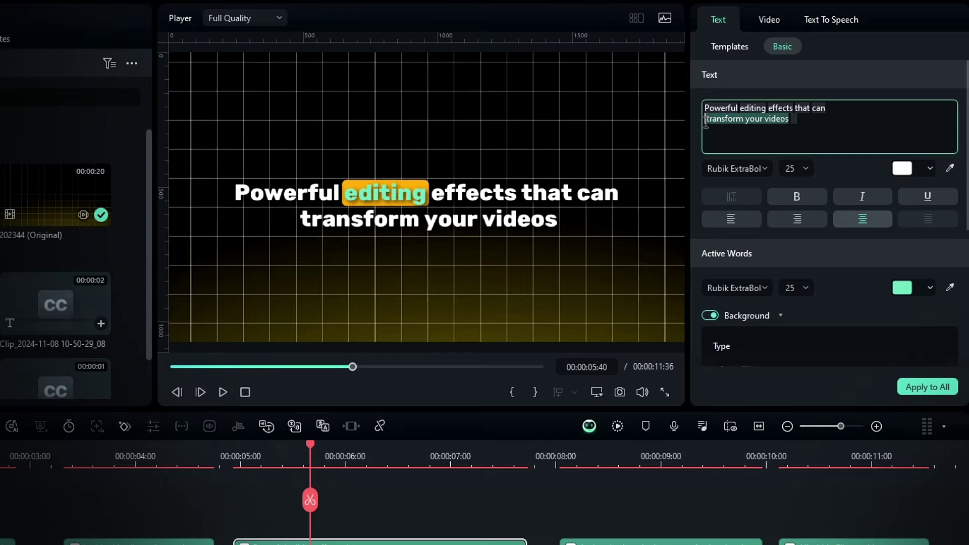
left_click_drag(705, 122, 706, 123)
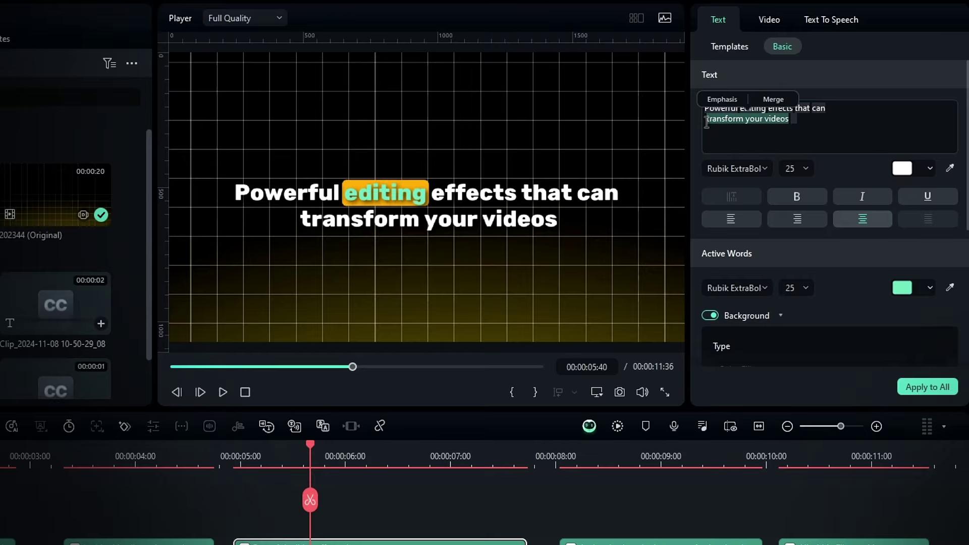
left_click(778, 99)
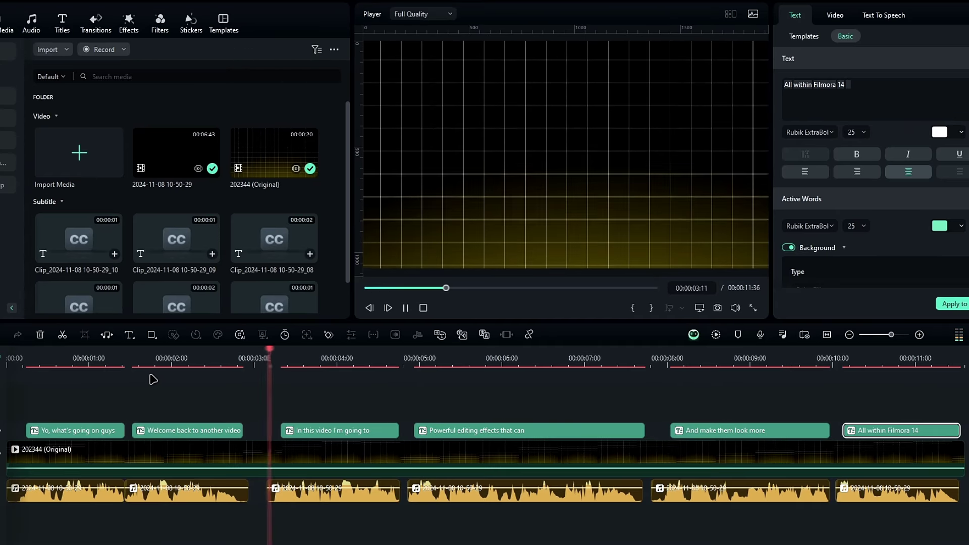
Select all six caption clips, apply Grow Shrink from the Multiple tab, and rewind to preview.
key("space")
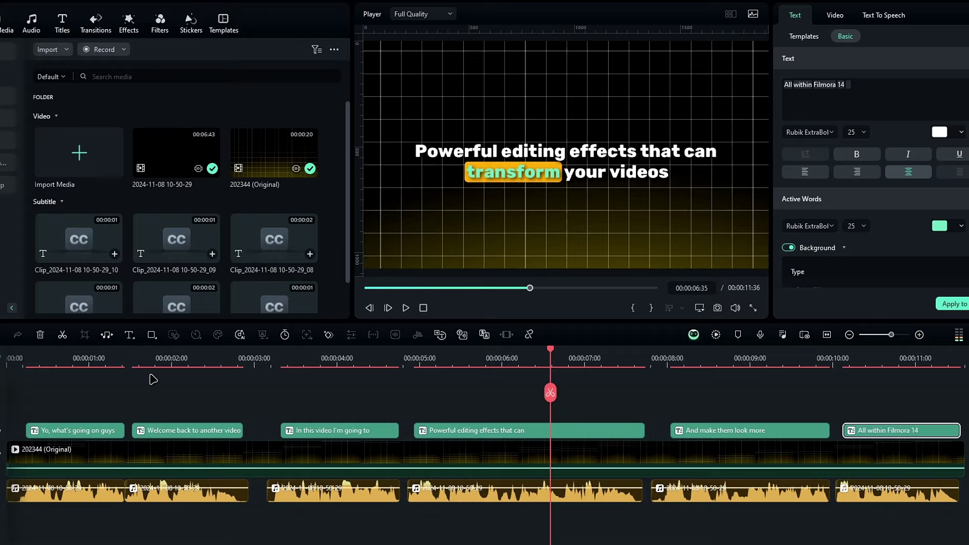
key("space")
key("space")
left_click(531, 359)
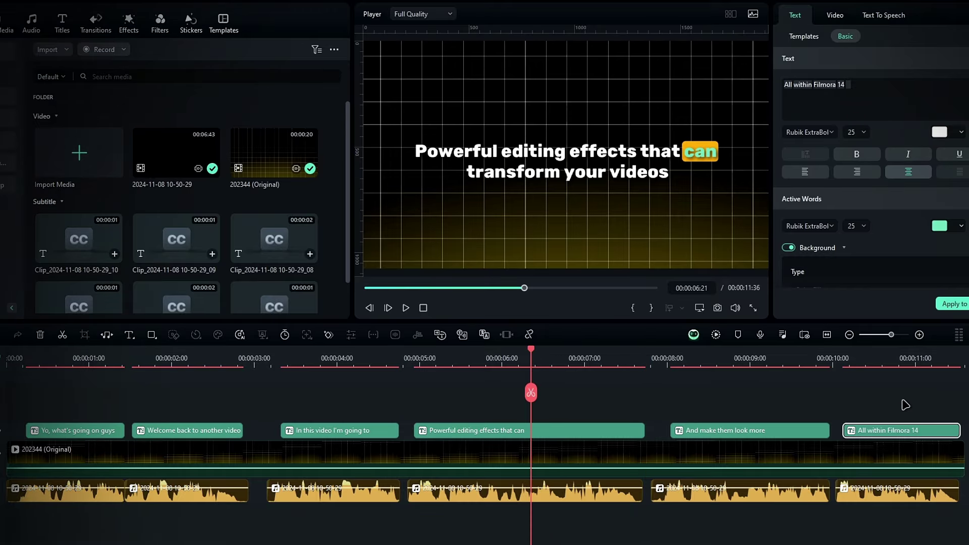
left_click_drag(905, 404, 66, 430)
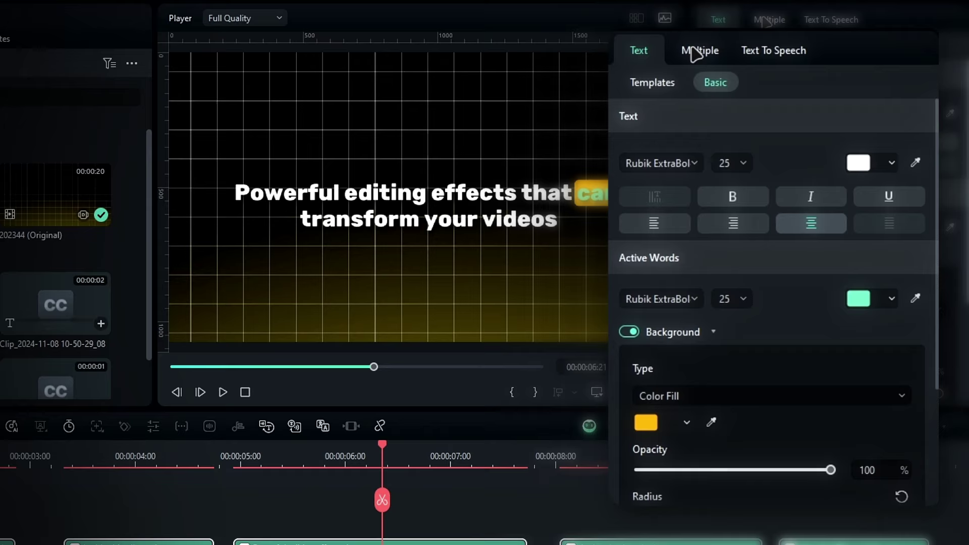
left_click(835, 15)
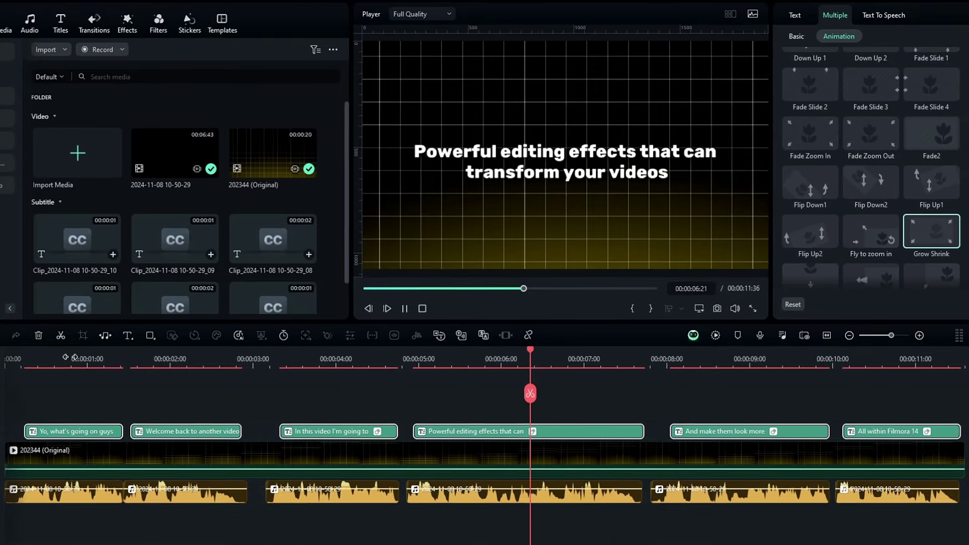
left_click(3, 370)
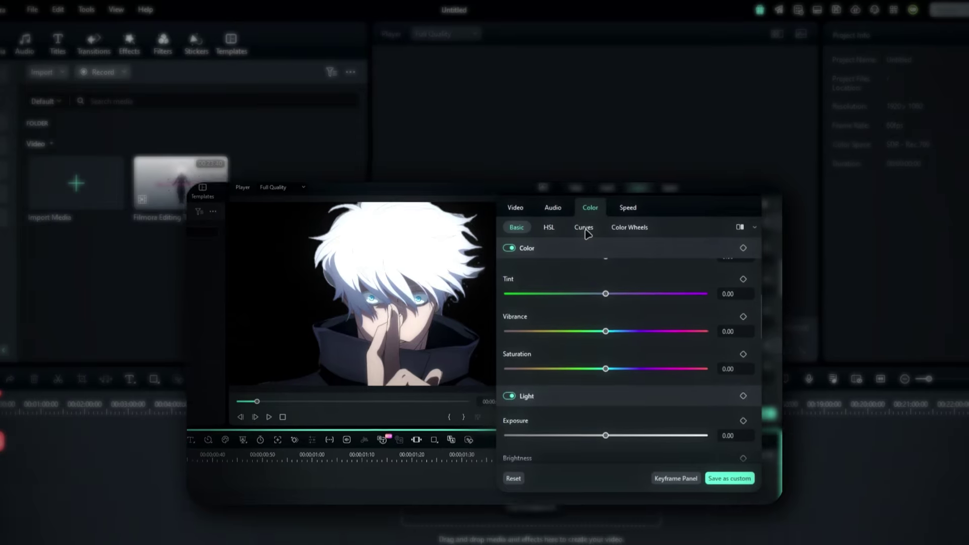
Bring the 00:23:40 Filmora Editing Tutorial YT clip into the new project's media panel.
left_click(585, 229)
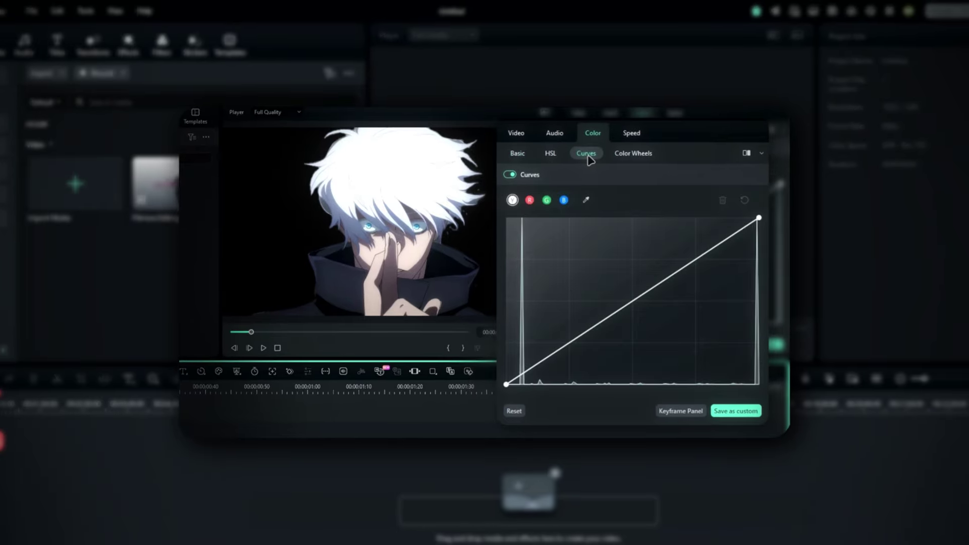
left_click_drag(754, 222, 537, 211)
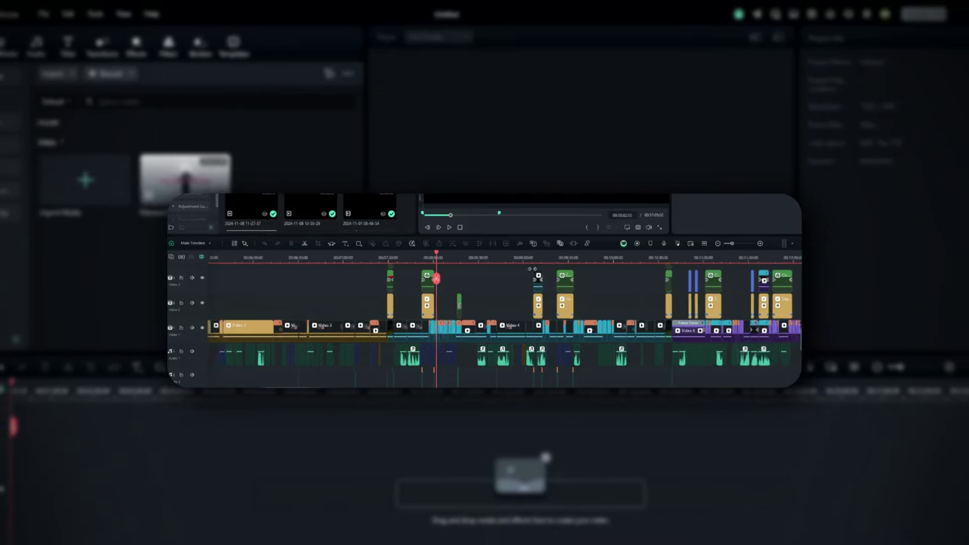
scroll(437, 313, "up", 3)
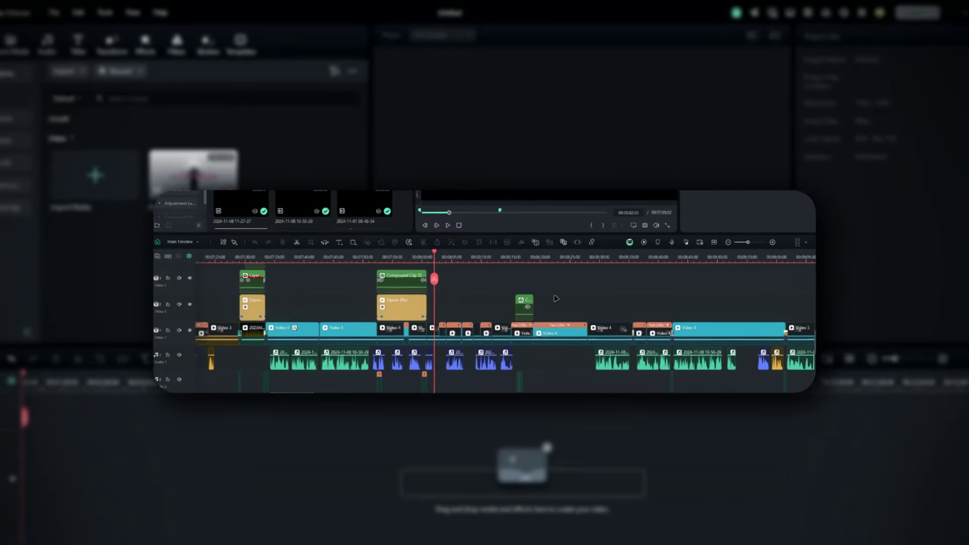
left_click_drag(510, 284, 417, 373)
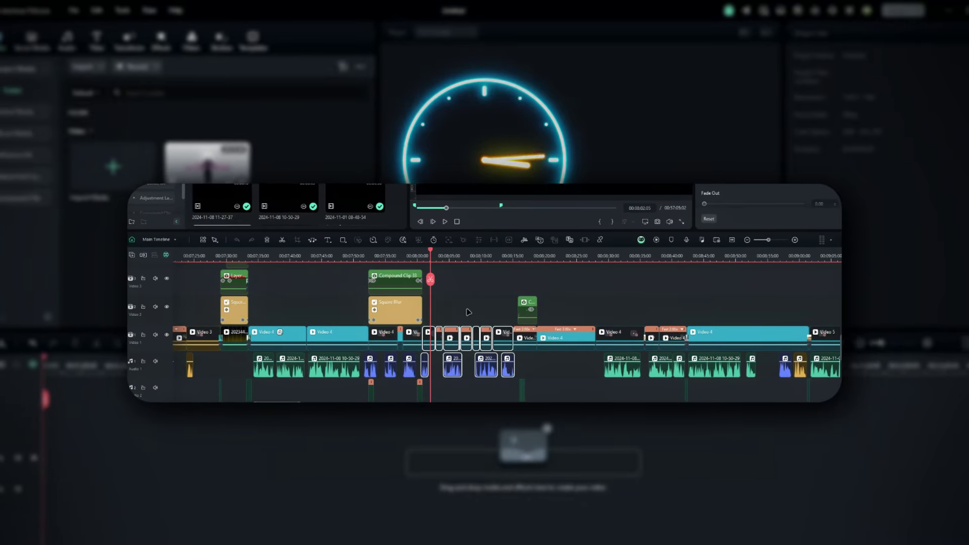
key("Delete")
scroll(464, 257, "down", 2)
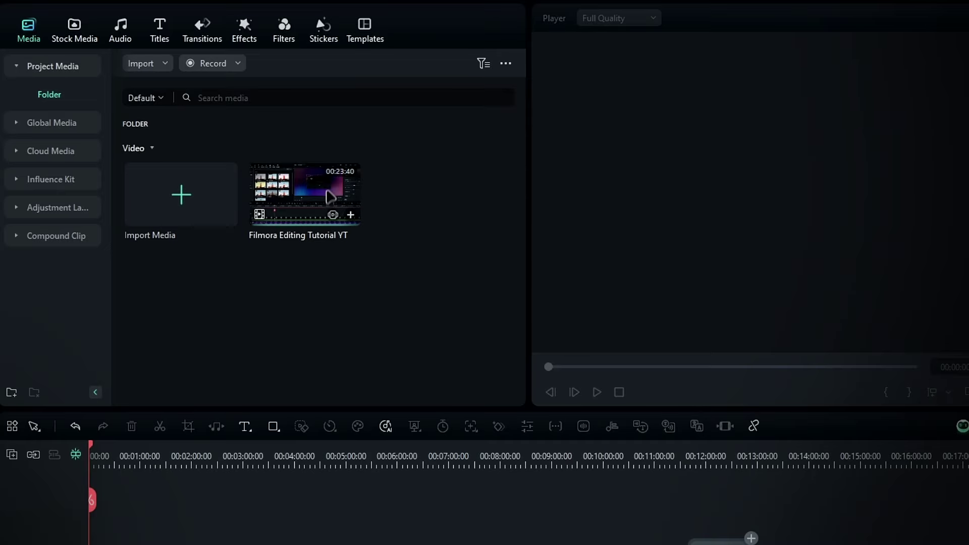
Place the tutorial video on the timeline and start AI Text Based Editing on the clip.
left_click_drag(305, 194, 90, 544)
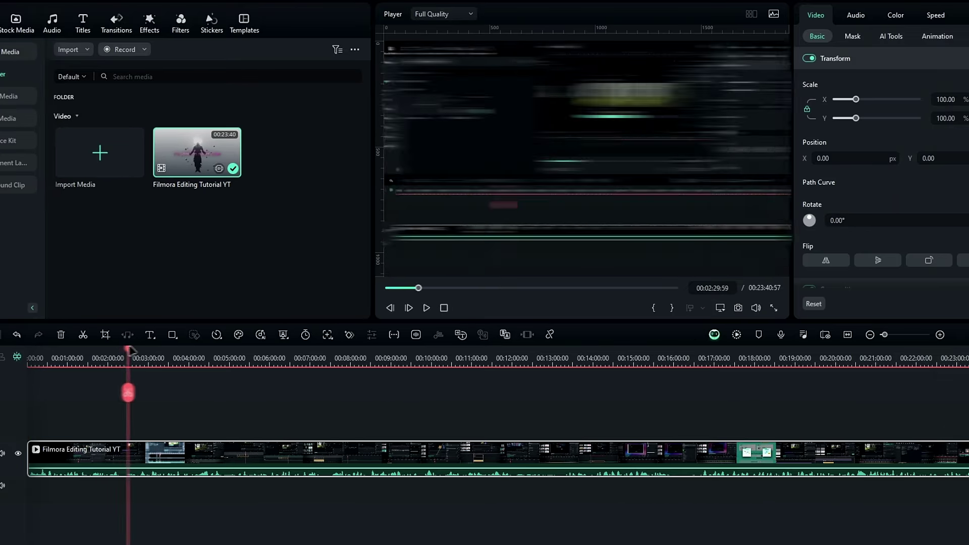
left_click_drag(130, 350, 247, 353)
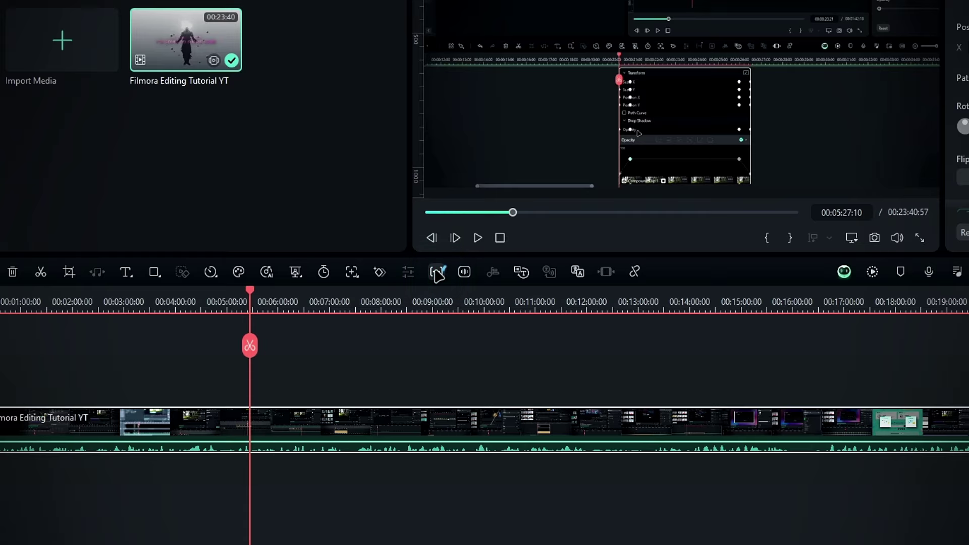
right_click(381, 433)
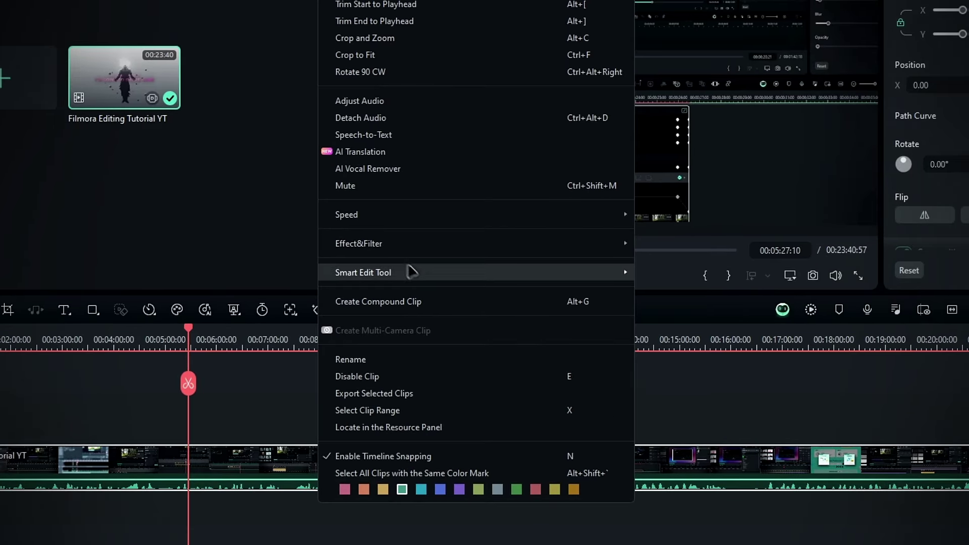
mouse_move(405, 272)
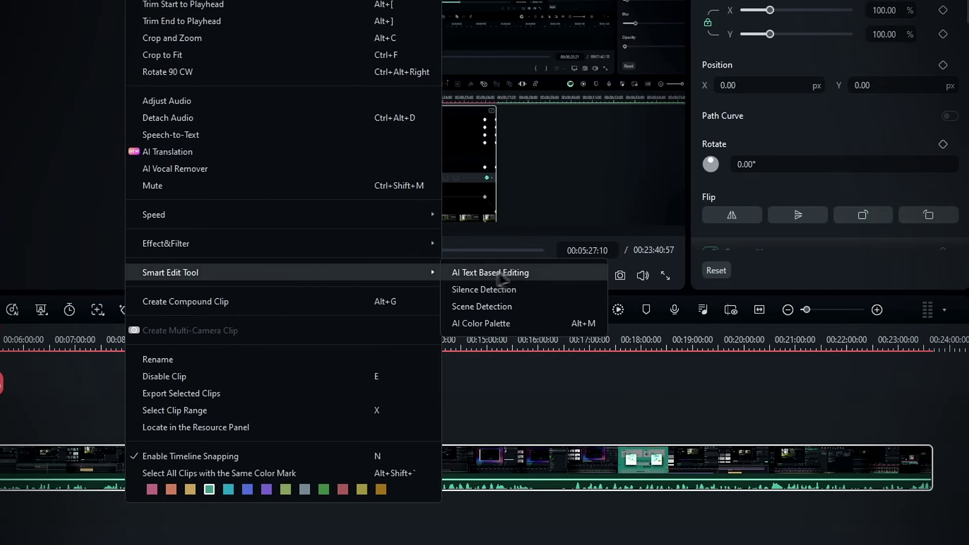
left_click(512, 273)
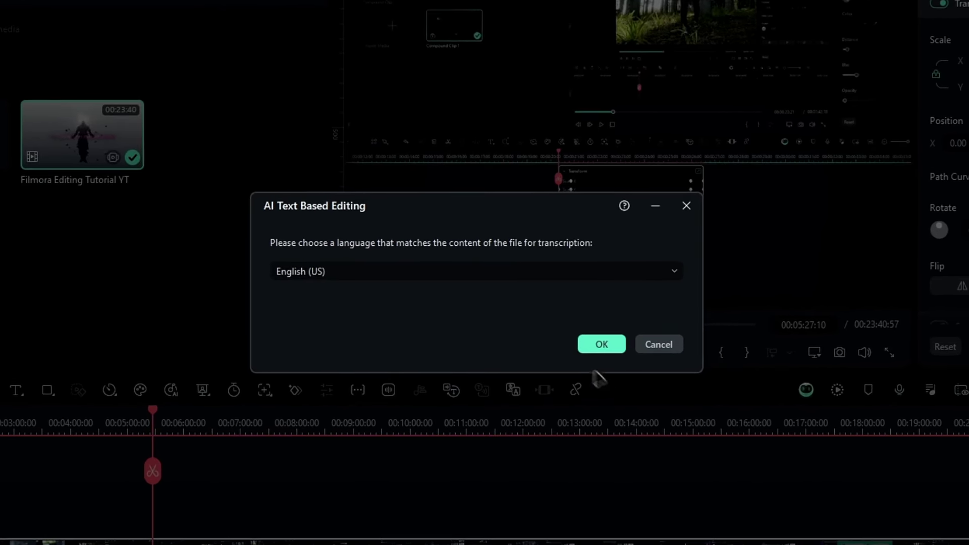
Transcribe the tutorial with English (US) as the transcription language.
left_click(573, 279)
left_click(576, 288)
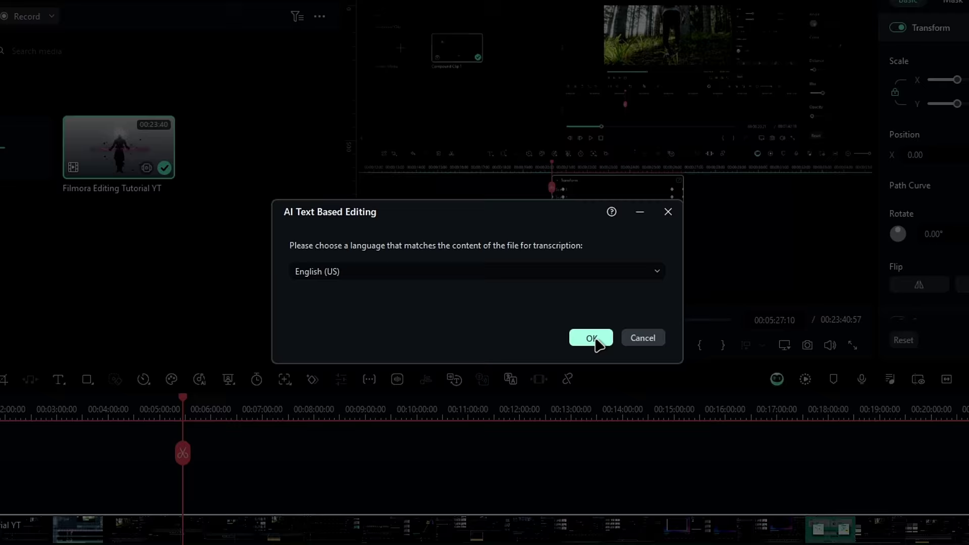
left_click(592, 339)
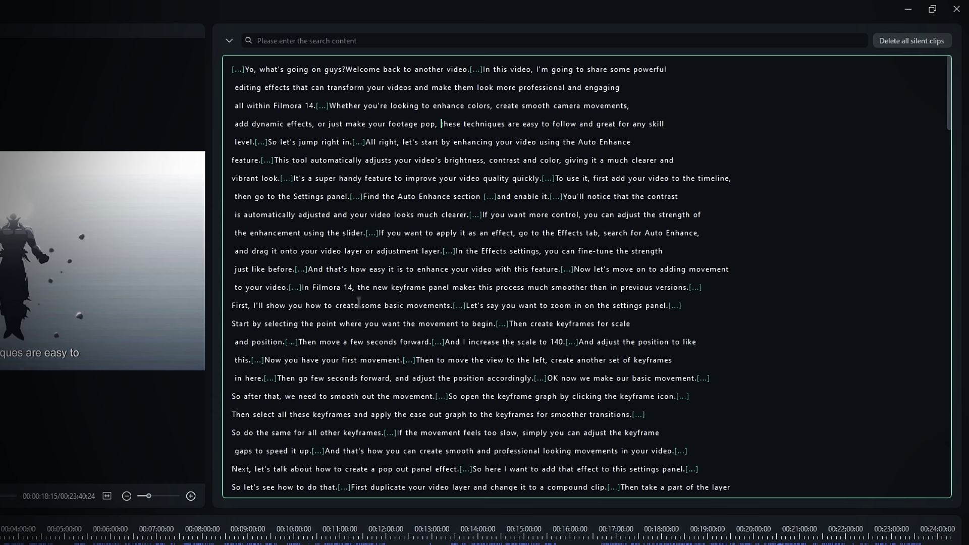
Delete the new-keyframe-panel sentence from the transcript and preview the edit around 1:38.
left_click_drag(359, 289, 689, 288)
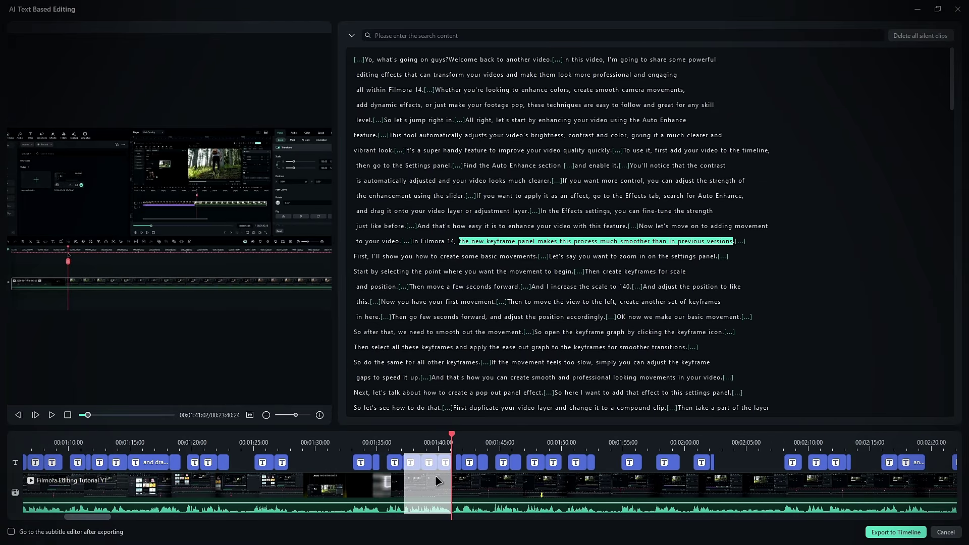
key("Delete")
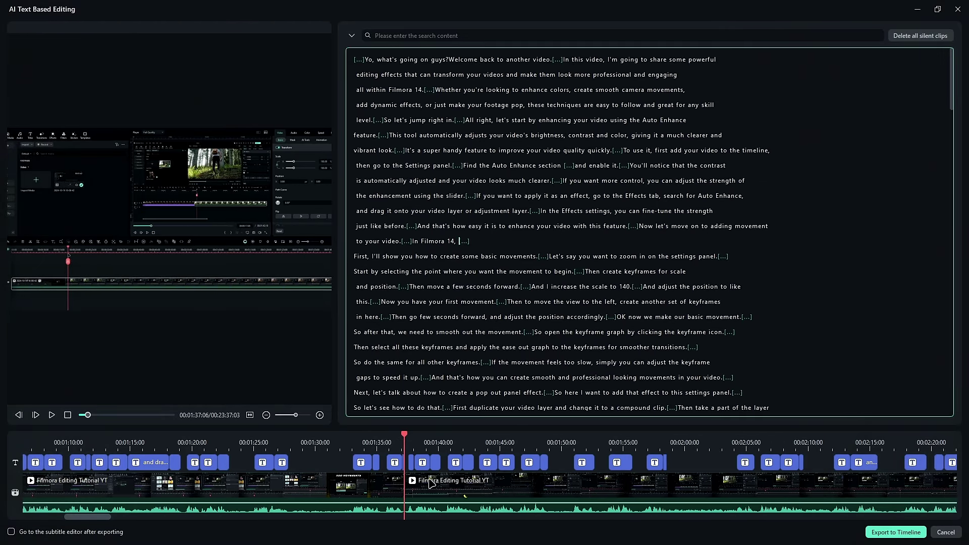
mouse_move(389, 438)
left_mouse_down()
mouse_move(424, 439)
mouse_move(389, 438)
left_mouse_up()
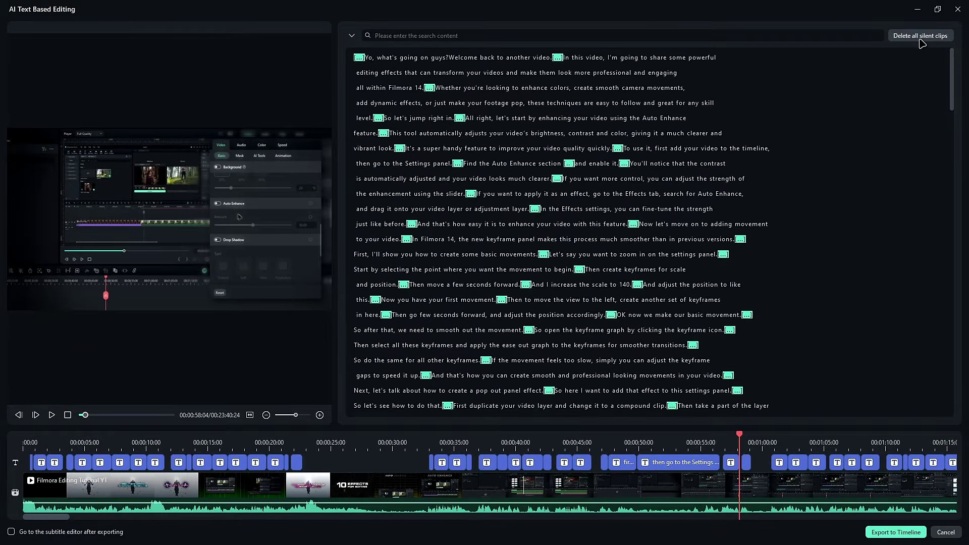
Delete all silent clips, trimming the tutorial to 00:13:54:06, and preview playback around 3:35–3:40.
left_click(922, 44)
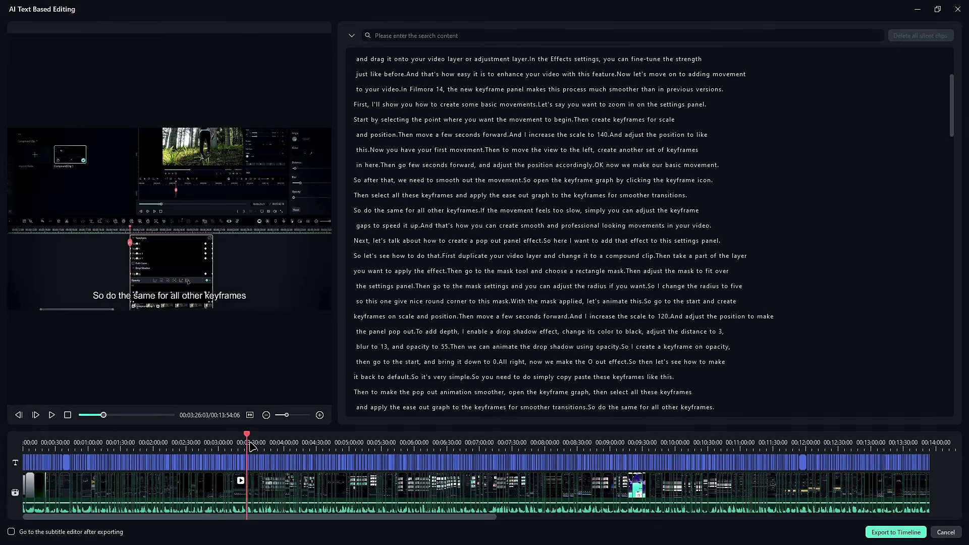
left_click(259, 447)
left_click(262, 447)
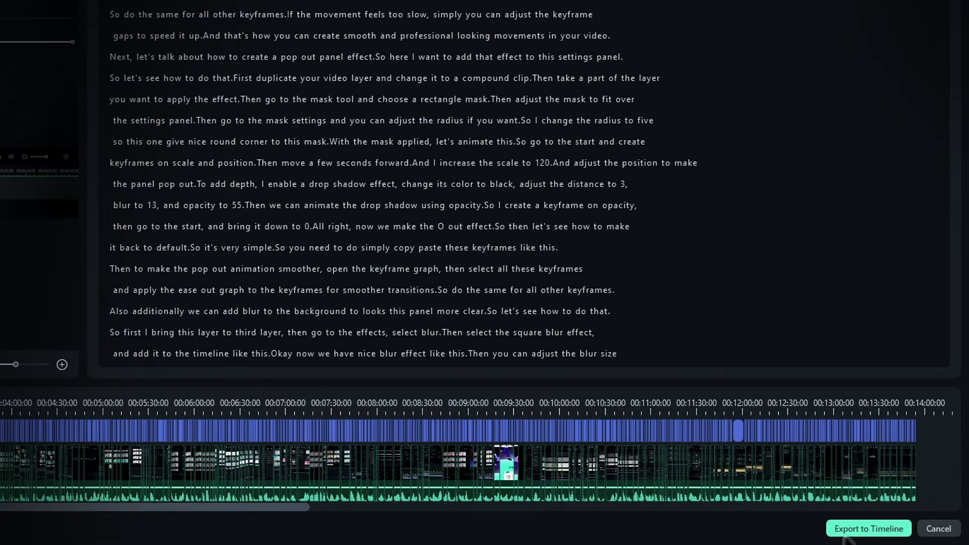
left_click(850, 530)
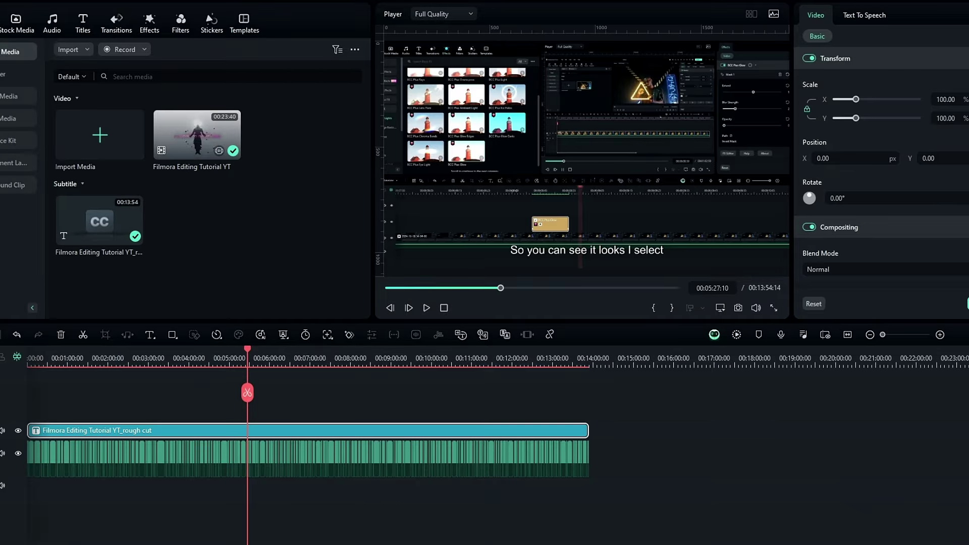
scroll(443, 411, "up", 3)
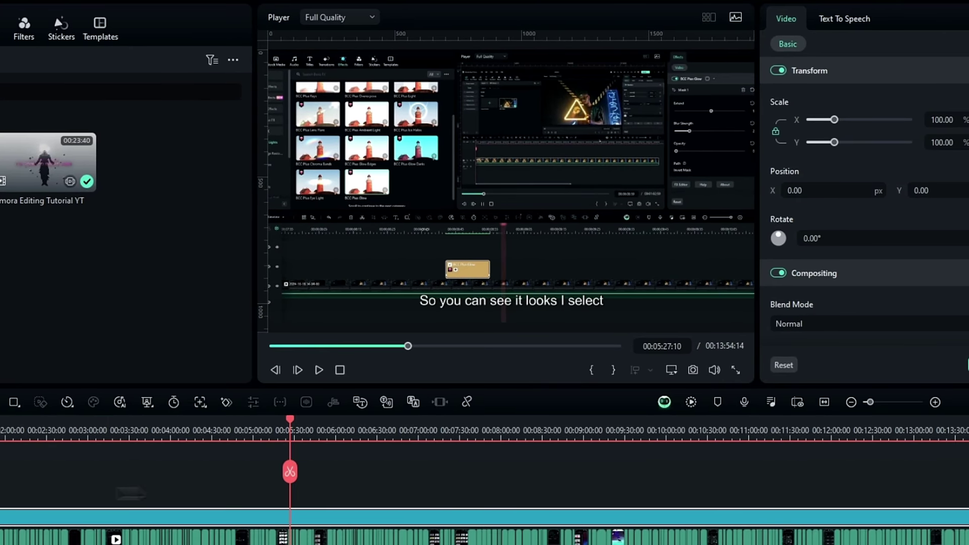
left_click_drag(1, 443, 43, 443)
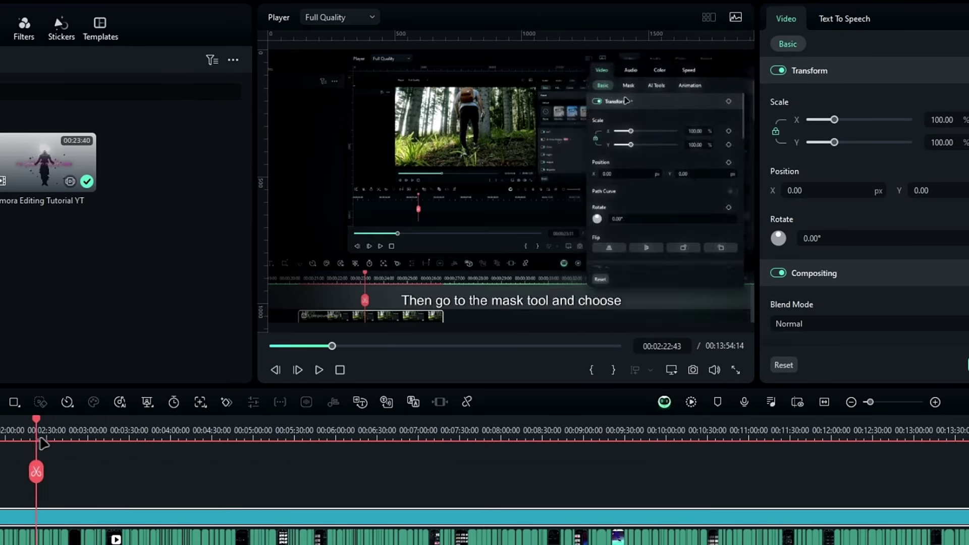